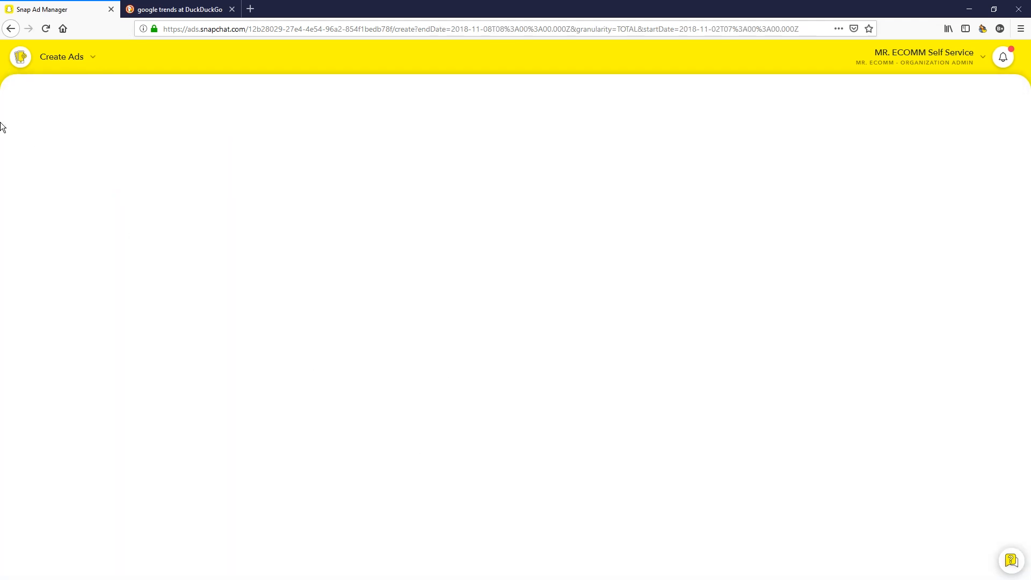
Start a Quick & Easy Snap Ad from the Create Ads page and name it "Test 1"
{"action": "left_click", "coordinate": [93, 59]}
{"action": "left_click", "coordinate": [75, 120]}
{"action": "left_click", "coordinate": [45, 28]}
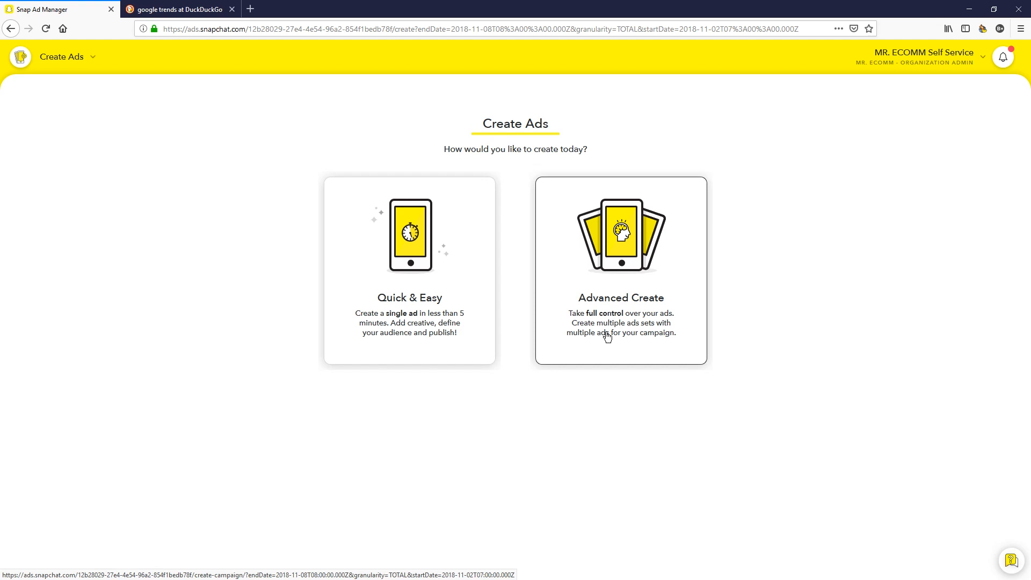
{"action": "left_click", "coordinate": [419, 349]}
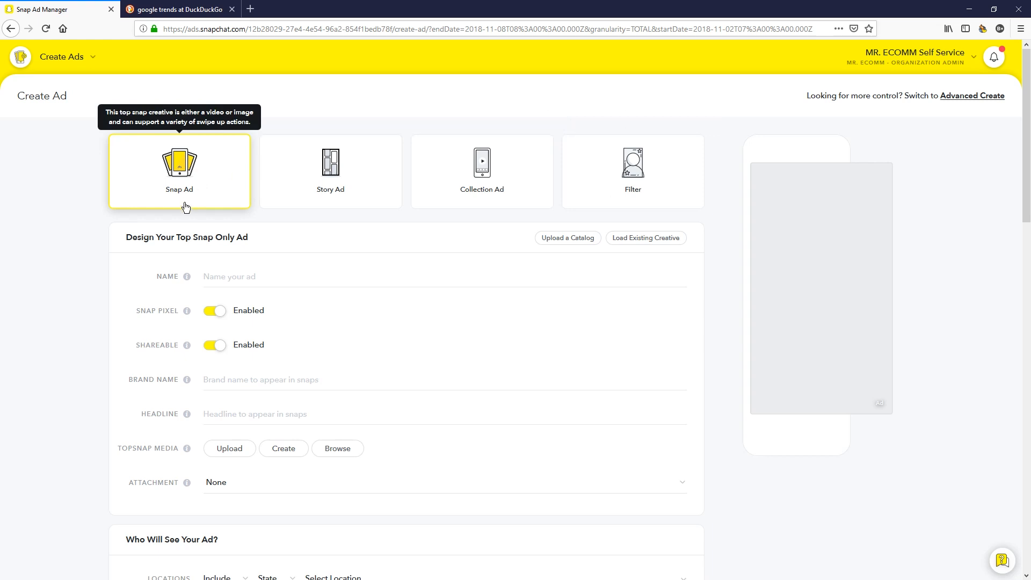
{"action": "left_click", "coordinate": [247, 285]}
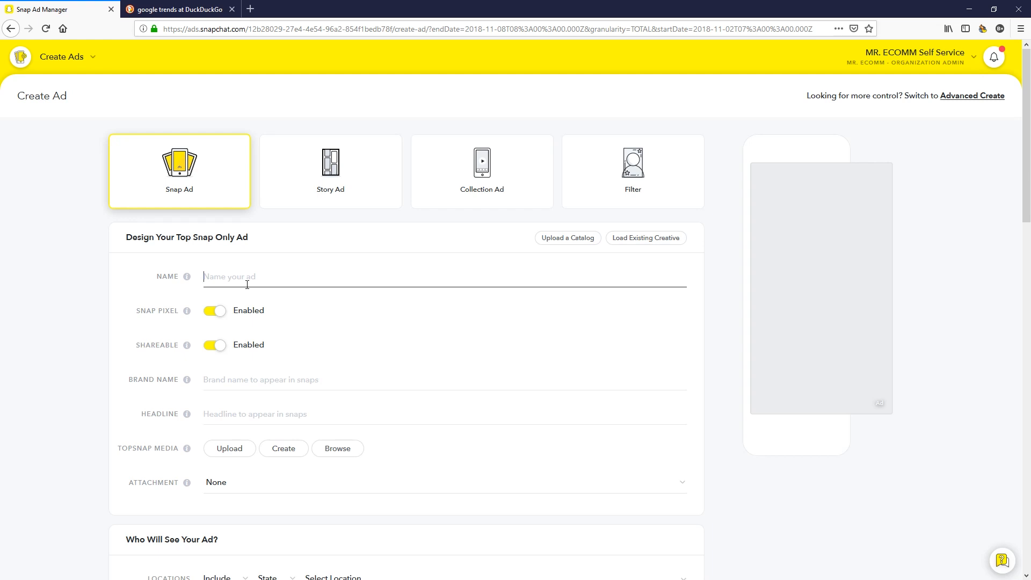
{"action": "type", "text": "Test 1"}
Switch the Snap Pixel and Shareable options off and back on
{"action": "left_click", "coordinate": [217, 311]}
{"action": "left_click", "coordinate": [222, 347]}
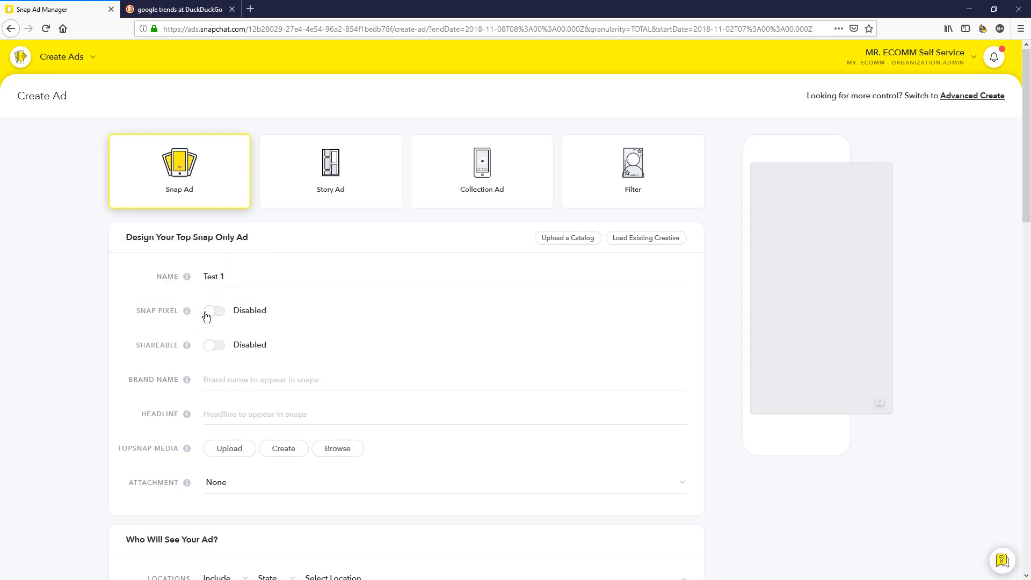
{"action": "left_click", "coordinate": [211, 316]}
{"action": "left_click", "coordinate": [210, 346]}
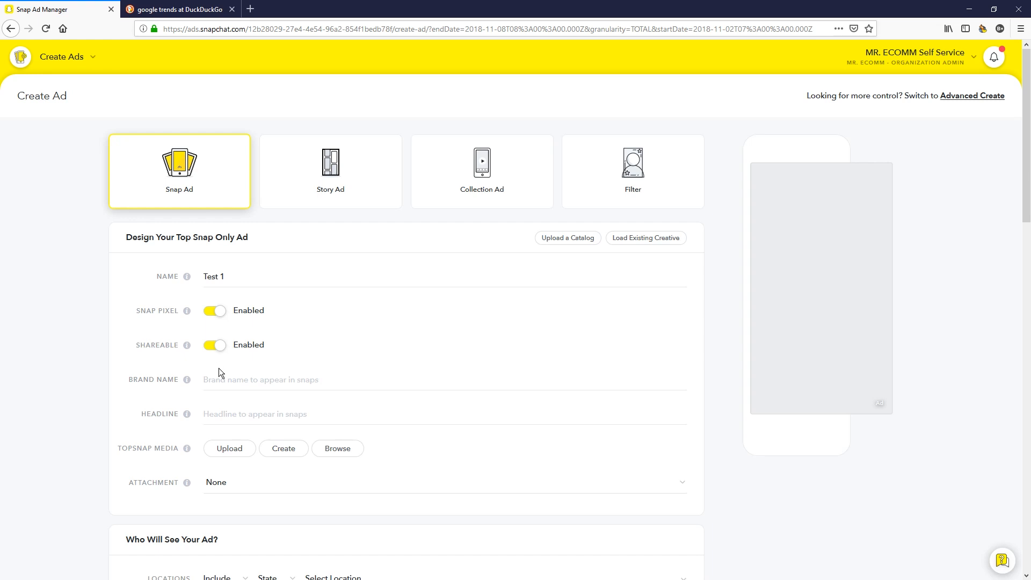
Set the ad's brand name to "CHEWS" and its headline to "Pet Supply"
{"action": "scroll", "coordinate": [218, 368], "scroll_direction": "down", "scroll_amount": 2}
{"action": "left_click", "coordinate": [228, 271]}
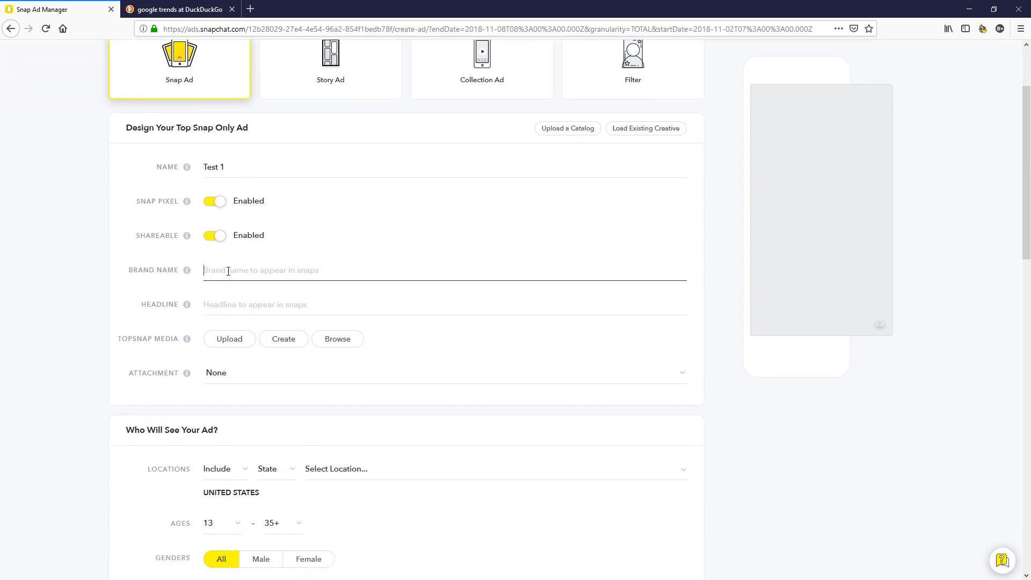
{"action": "type", "text": "CHEWS"}
{"action": "left_click", "coordinate": [240, 305]}
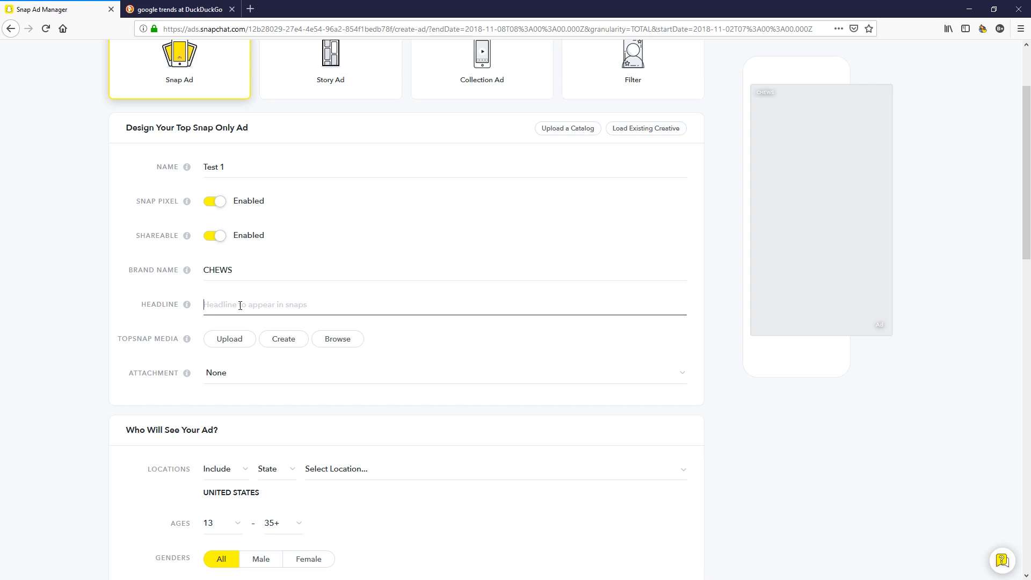
{"action": "type", "text": "Pet SUpply"}
{"action": "left_click", "coordinate": [238, 306]}
{"action": "key", "text": "BackSpace"}
{"action": "type", "text": "u"}
{"action": "left_click_drag", "start_coordinate": [269, 269], "coordinate": [118, 276]}
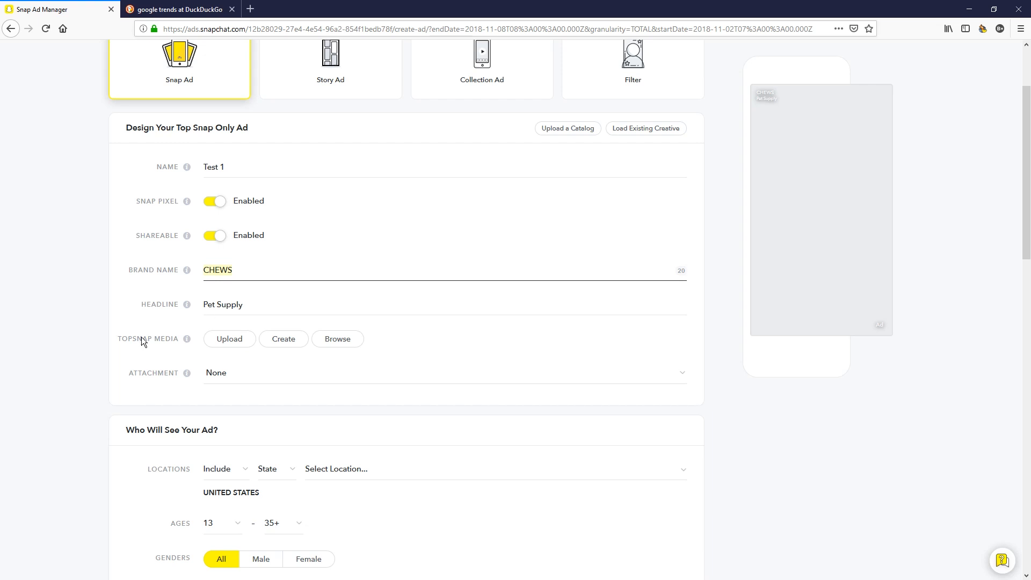
{"action": "left_click", "coordinate": [129, 347]}
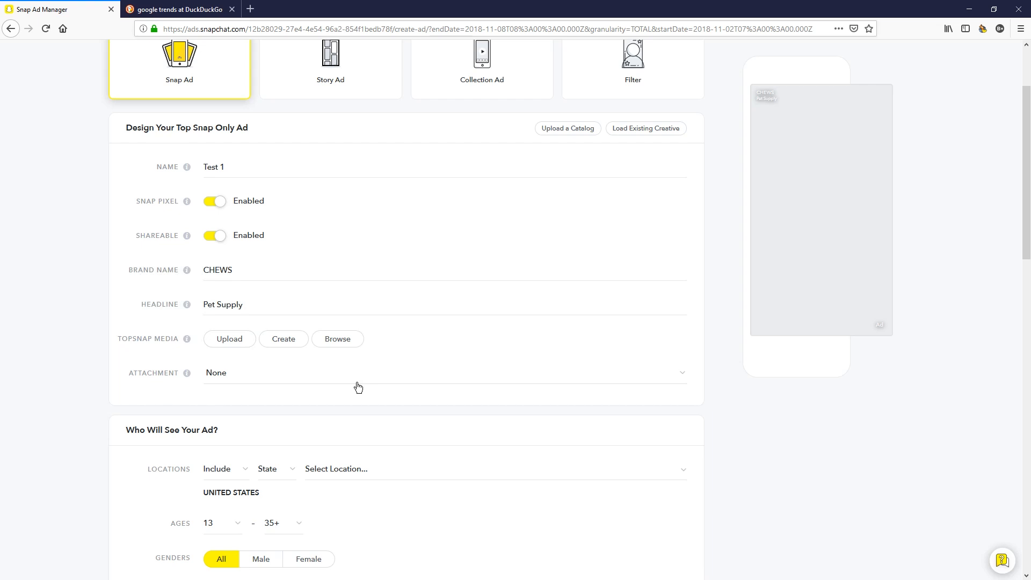
Create the TopSnap media from the "Glam Up! 3" design template and pause its preview
{"action": "left_click", "coordinate": [289, 345]}
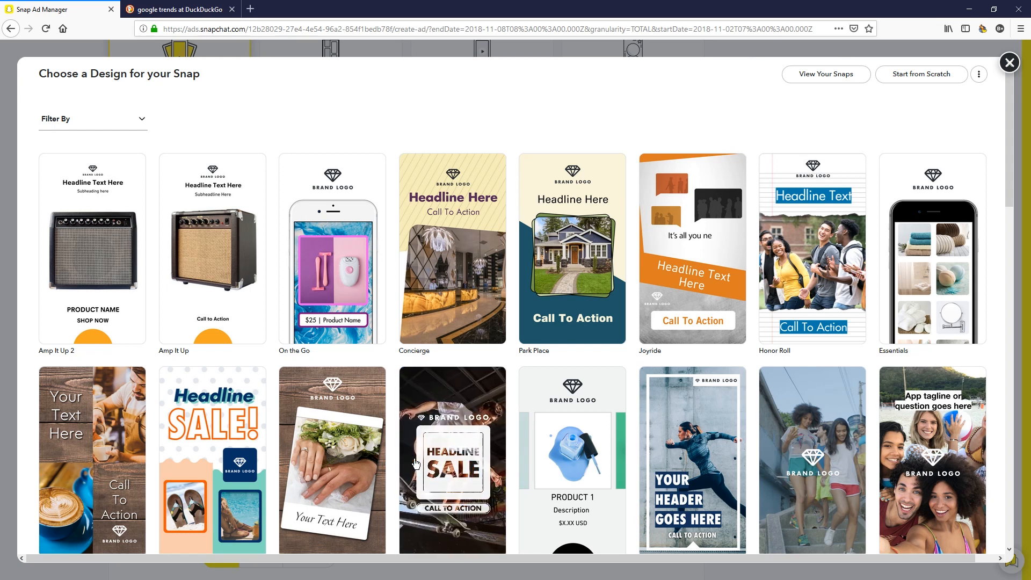
{"action": "scroll", "coordinate": [283, 490], "scroll_direction": "down", "scroll_amount": 5}
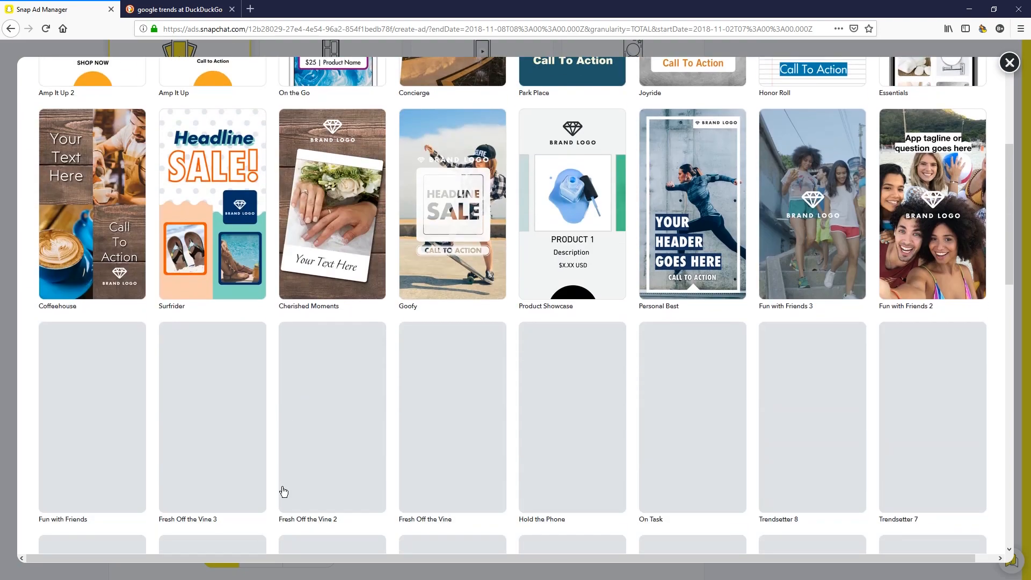
{"action": "scroll", "coordinate": [313, 402], "scroll_direction": "up", "scroll_amount": 3}
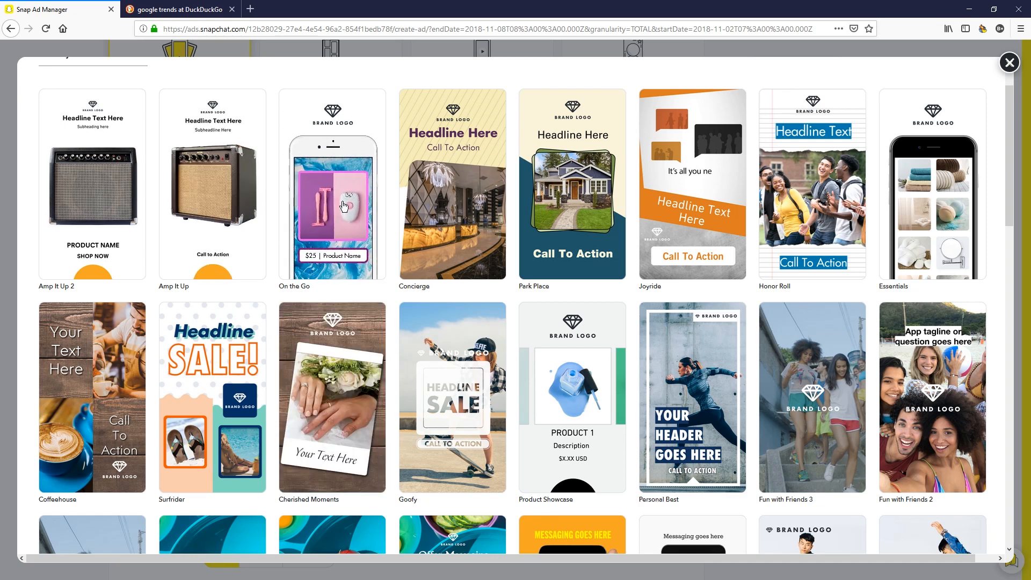
{"action": "scroll", "coordinate": [577, 400], "scroll_direction": "down", "scroll_amount": 1}
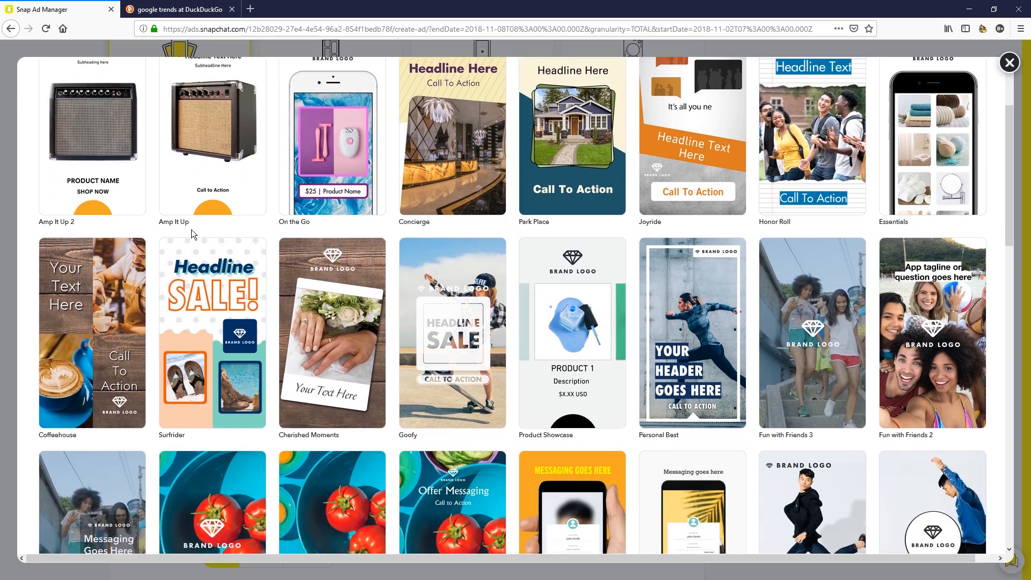
{"action": "scroll", "coordinate": [341, 230], "scroll_direction": "down", "scroll_amount": 10}
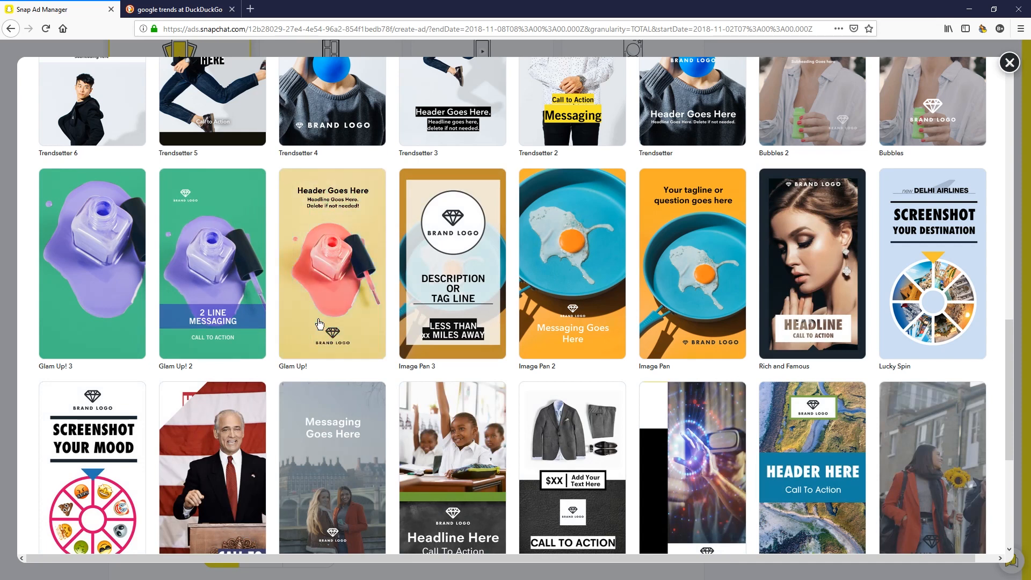
{"action": "scroll", "coordinate": [184, 345], "scroll_direction": "up", "scroll_amount": 3}
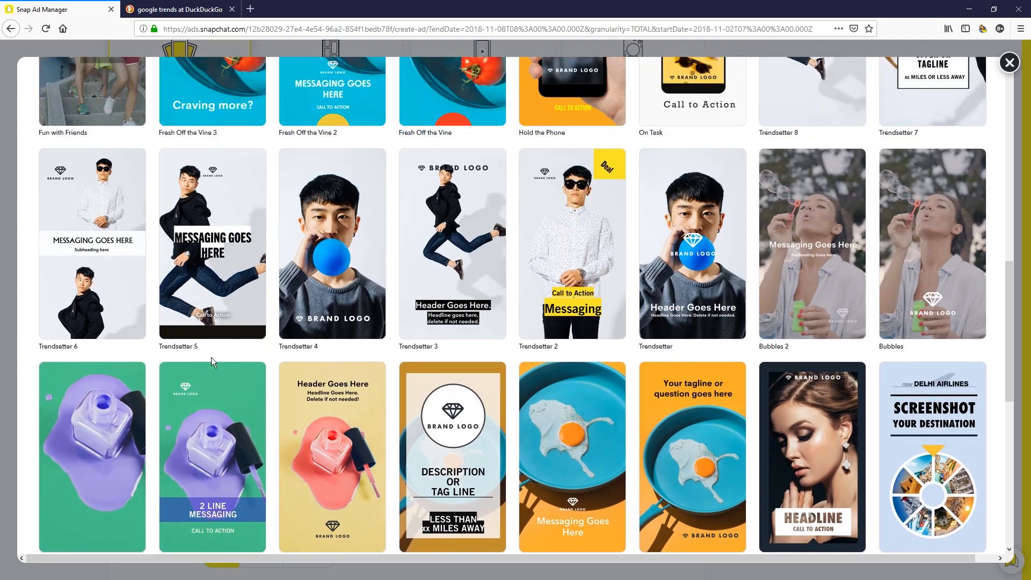
{"action": "scroll", "coordinate": [223, 356], "scroll_direction": "up", "scroll_amount": 10}
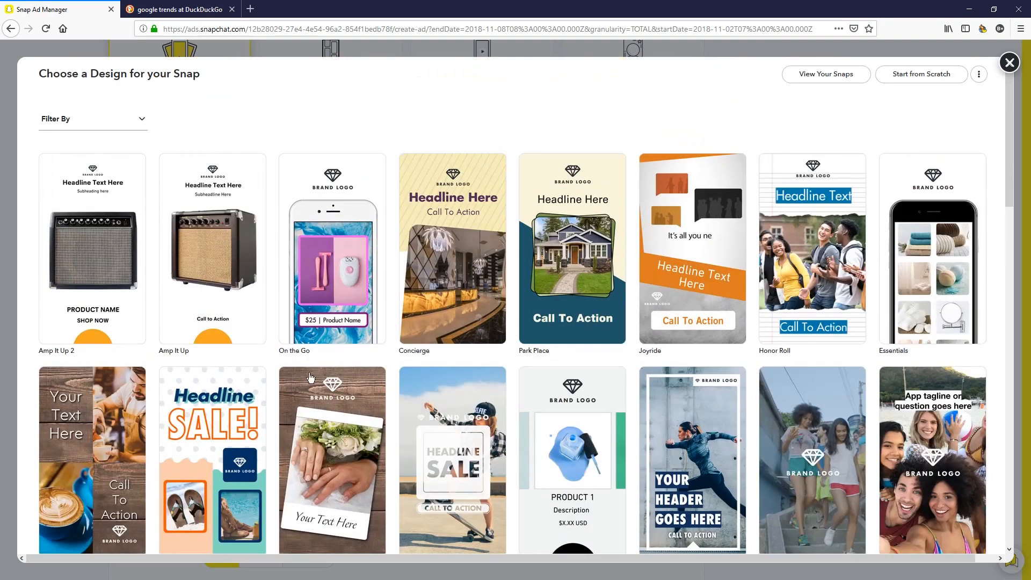
{"action": "scroll", "coordinate": [277, 375], "scroll_direction": "down", "scroll_amount": 4}
{"action": "scroll", "coordinate": [837, 462], "scroll_direction": "down", "scroll_amount": 2}
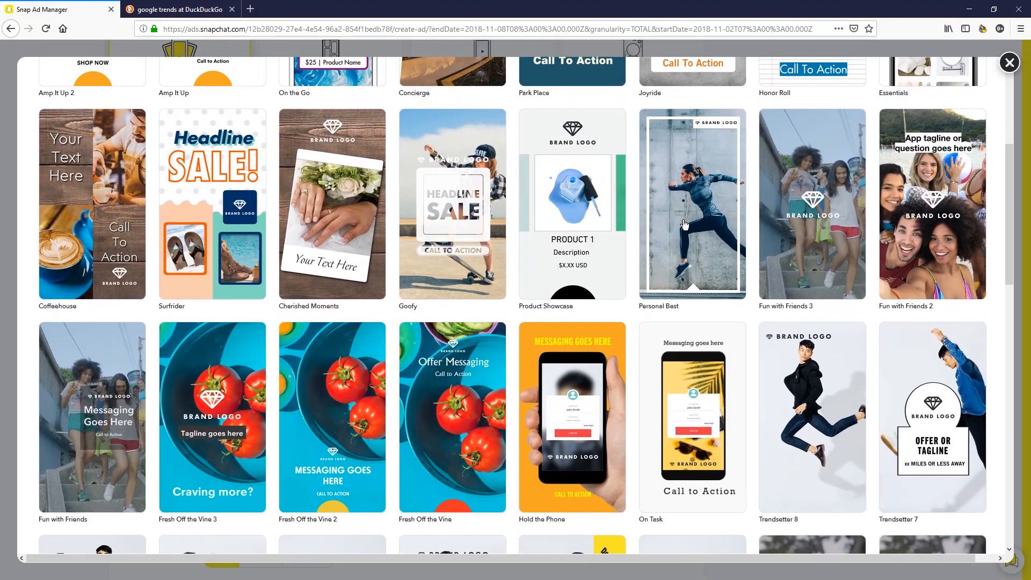
{"action": "scroll", "coordinate": [430, 484], "scroll_direction": "down", "scroll_amount": 2}
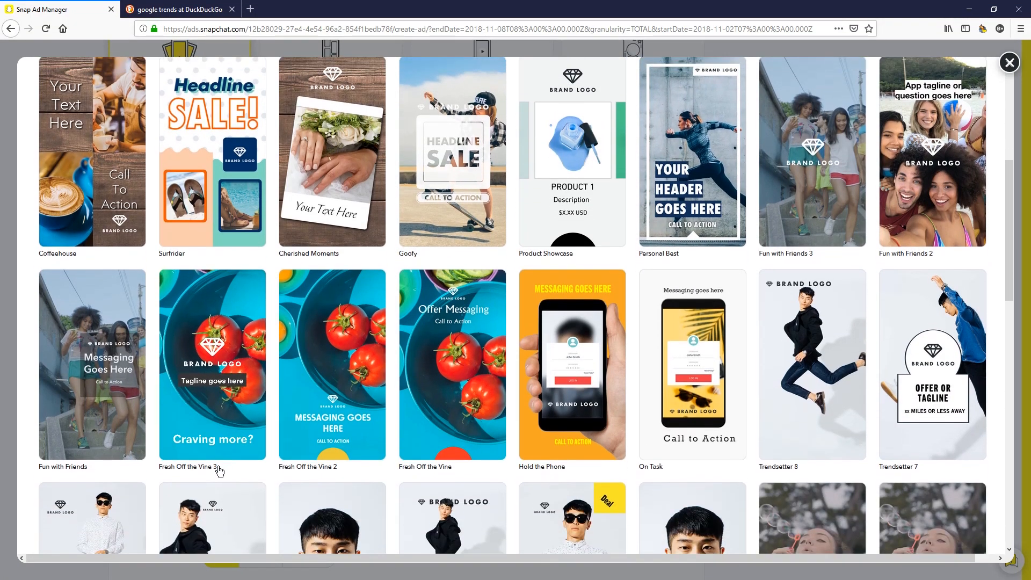
{"action": "scroll", "coordinate": [209, 501], "scroll_direction": "up", "scroll_amount": 6}
{"action": "scroll", "coordinate": [210, 501], "scroll_direction": "down", "scroll_amount": 10}
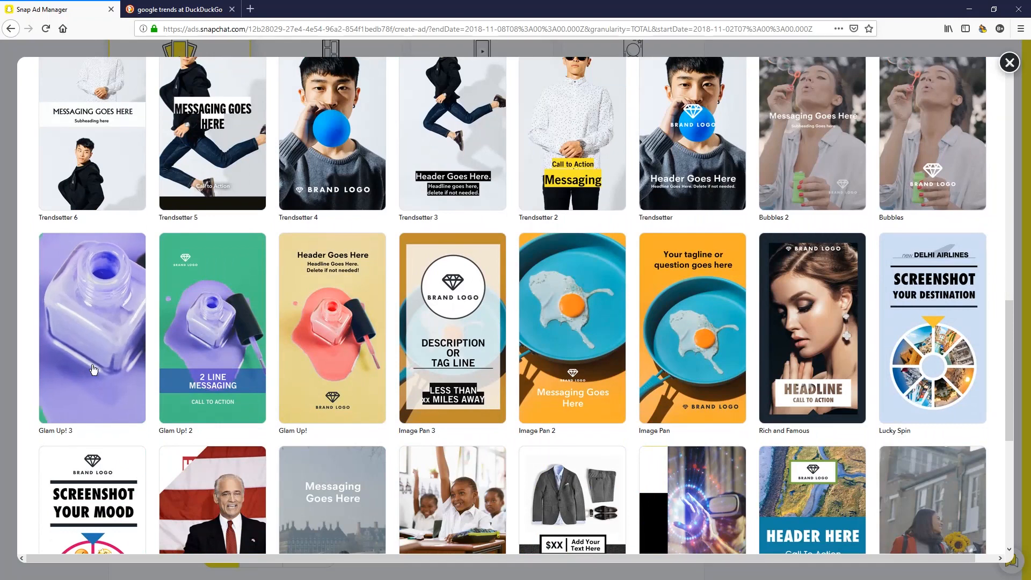
{"action": "left_click", "coordinate": [93, 341]}
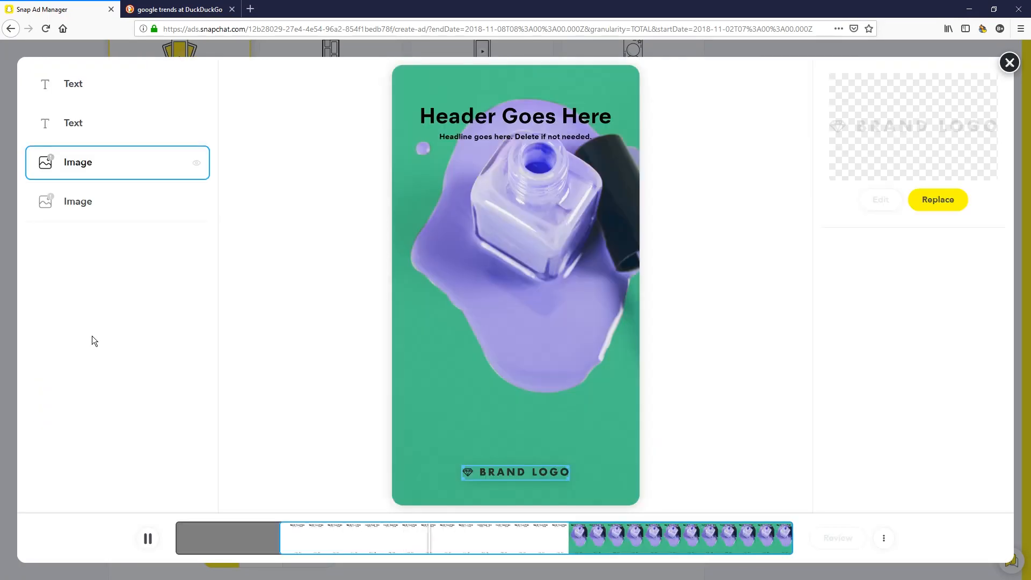
{"action": "left_click", "coordinate": [149, 540]}
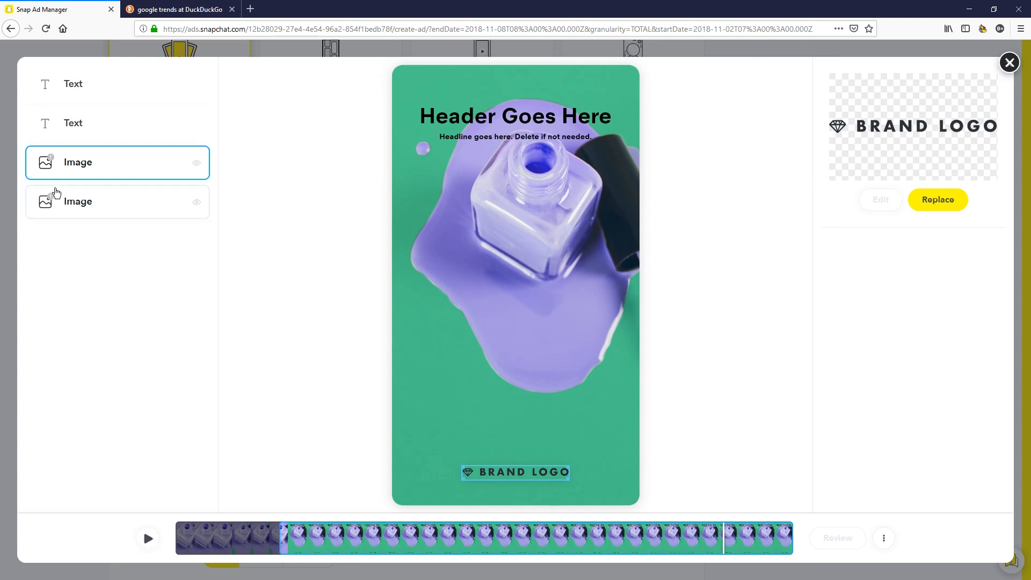
Examine the template's header, headline, brand logo and background image layers one by one
{"action": "left_click", "coordinate": [78, 211]}
{"action": "left_click", "coordinate": [82, 175]}
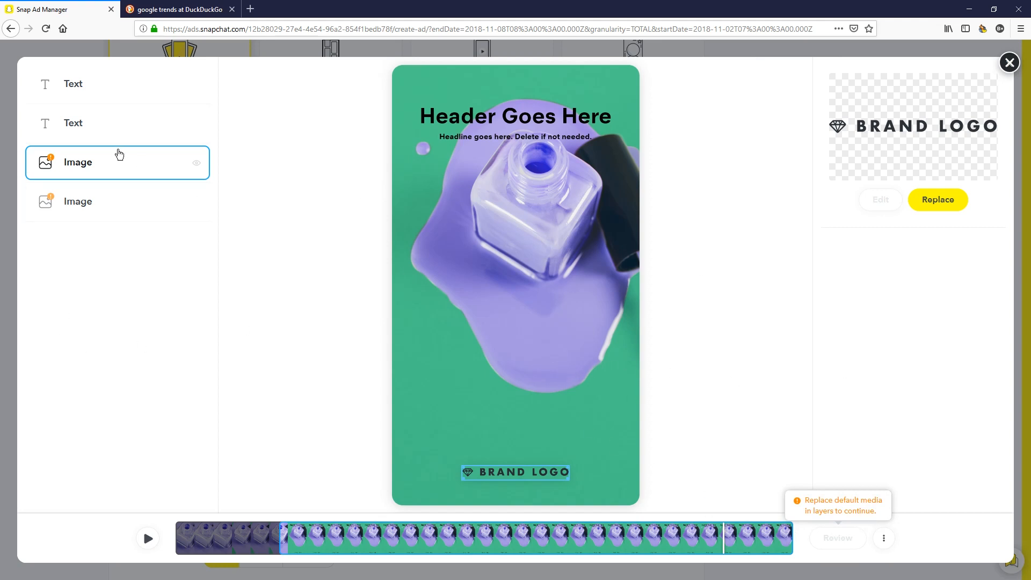
{"action": "left_click", "coordinate": [114, 213]}
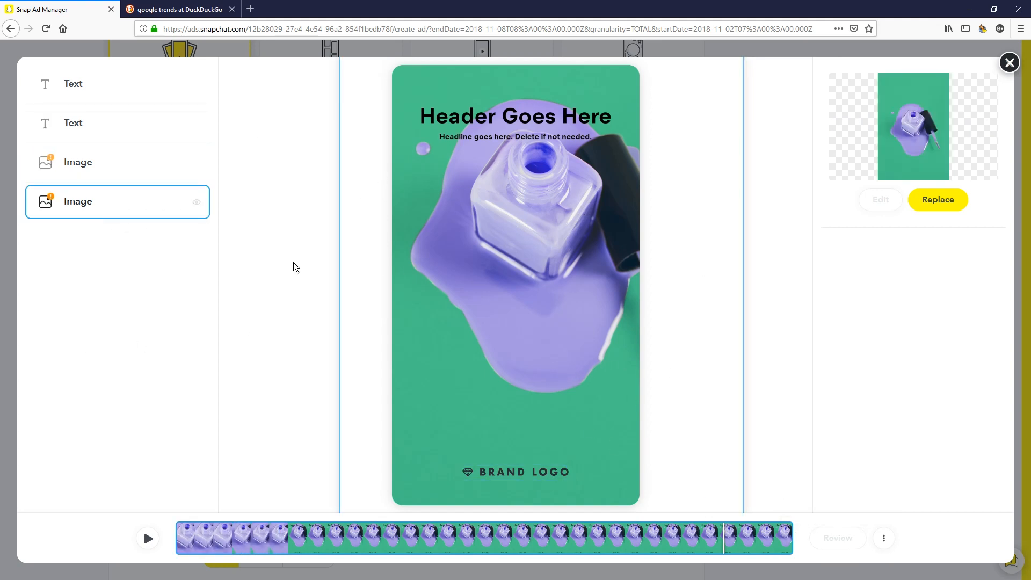
{"action": "left_click", "coordinate": [80, 164]}
{"action": "left_click", "coordinate": [80, 125]}
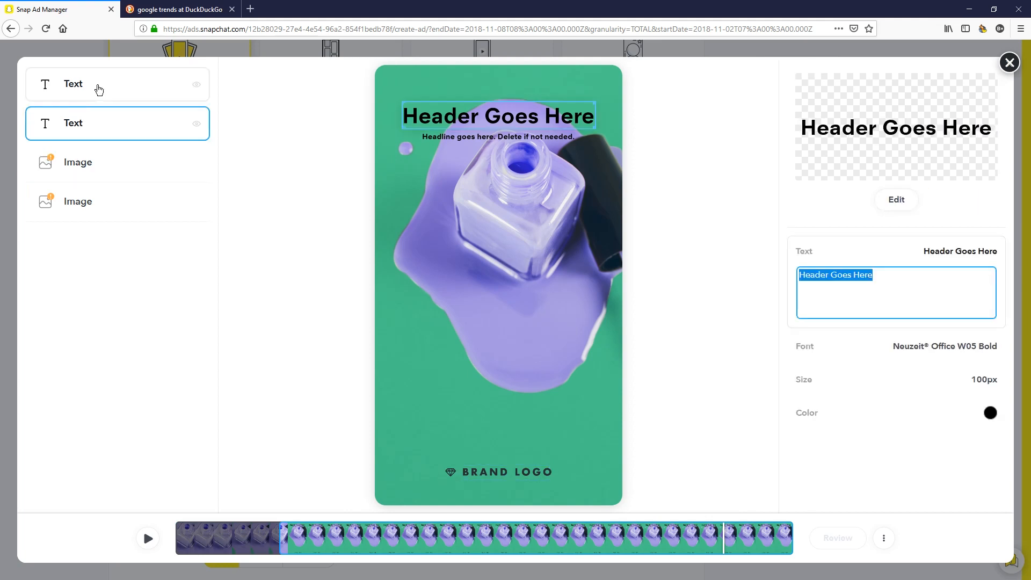
{"action": "left_click", "coordinate": [102, 94]}
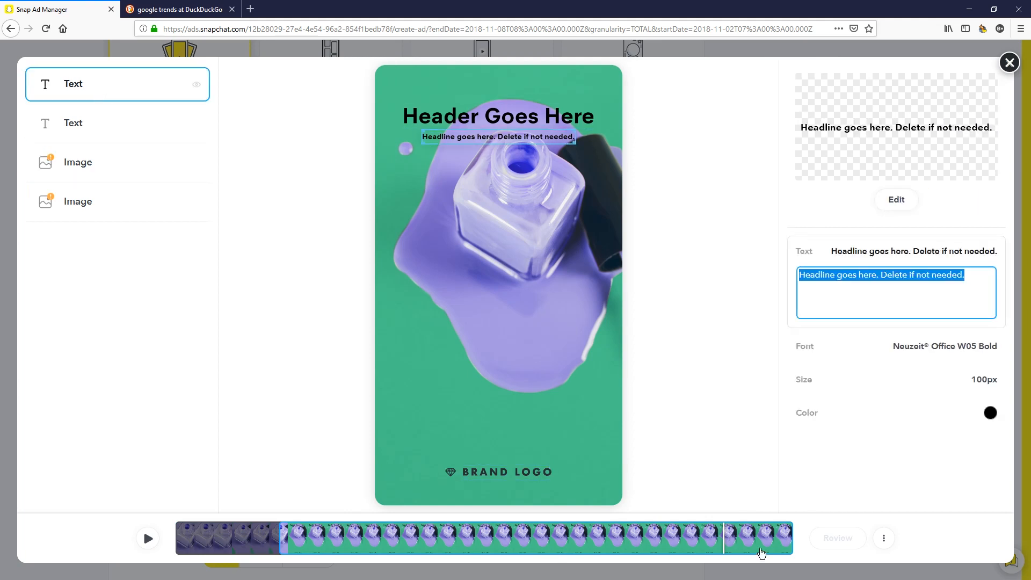
{"action": "left_click", "coordinate": [492, 470]}
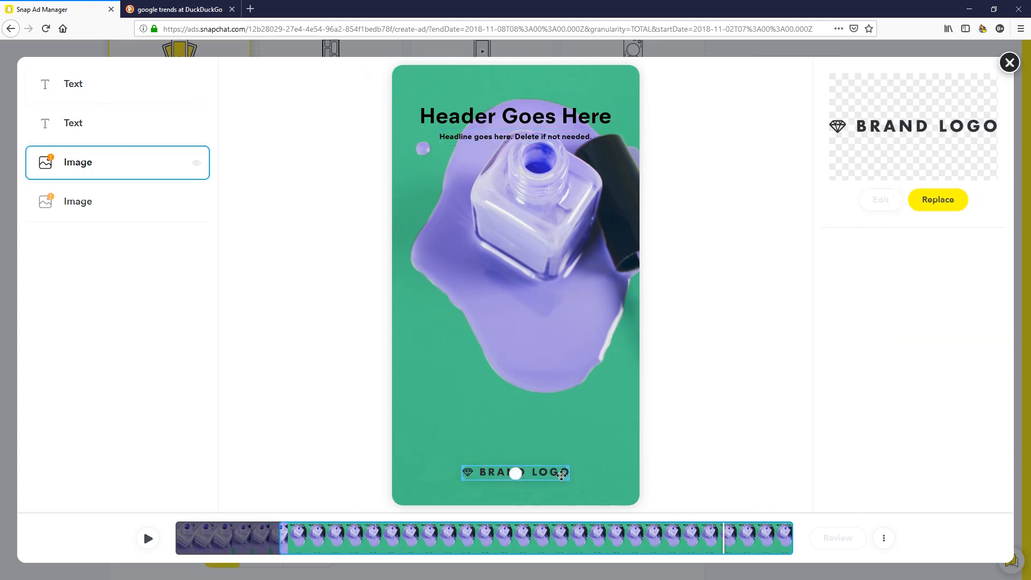
{"action": "left_click", "coordinate": [452, 121]}
{"action": "left_click", "coordinate": [528, 316]}
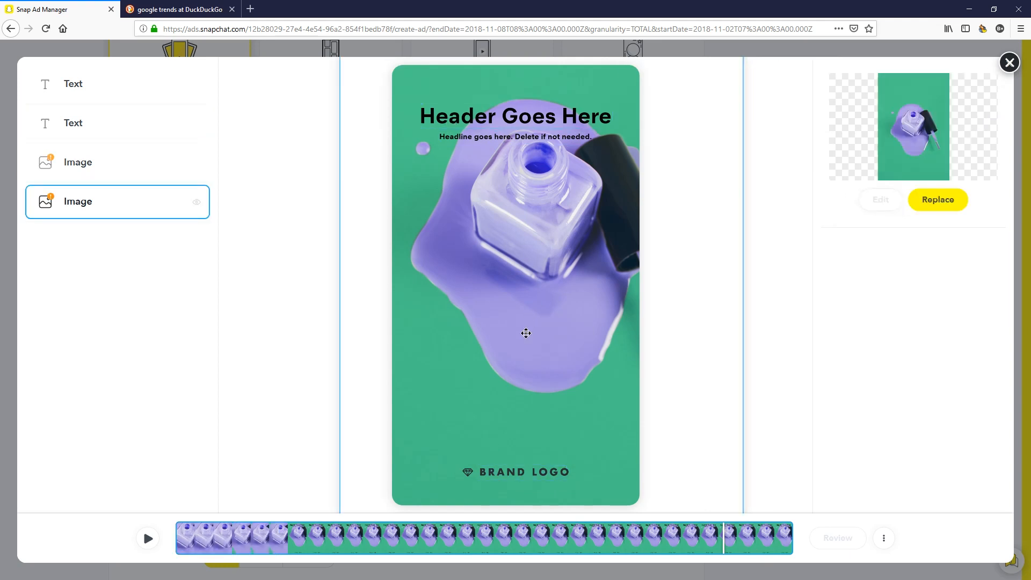
Move the brand logo slightly upward on the snap
{"action": "left_click", "coordinate": [519, 473]}
{"action": "mouse_move", "coordinate": [532, 471]}
{"action": "left_mouse_down"}
{"action": "mouse_move", "coordinate": [533, 448]}
{"action": "mouse_move", "coordinate": [534, 465]}
{"action": "left_mouse_up"}
Reposition the nail polish background image so the bottle sits below the headline text
{"action": "left_click", "coordinate": [469, 404]}
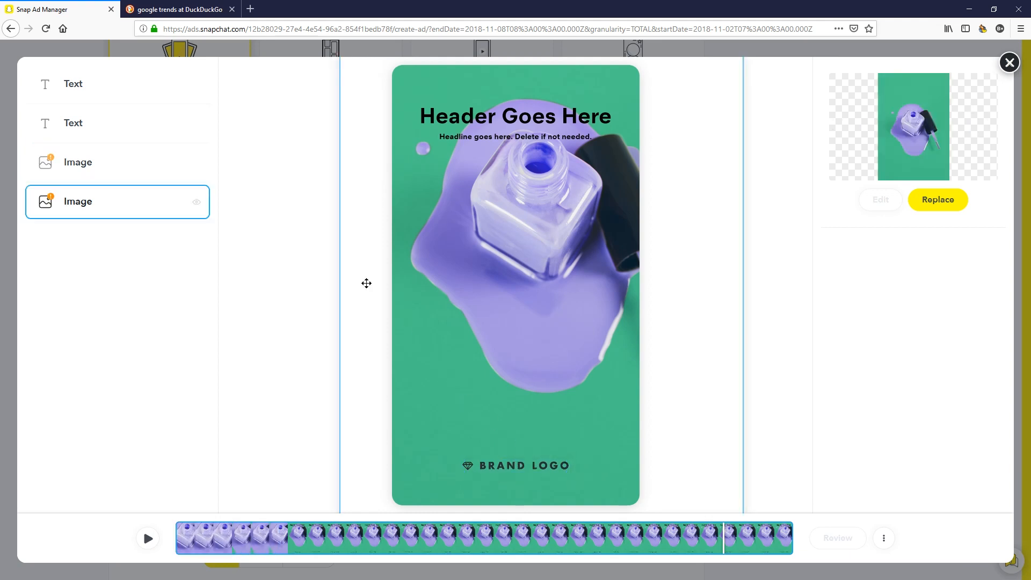
{"action": "left_click_drag", "start_coordinate": [352, 182], "coordinate": [346, 402]}
{"action": "mouse_move", "coordinate": [335, 148]}
{"action": "left_mouse_down"}
{"action": "mouse_move", "coordinate": [352, 177]}
{"action": "mouse_move", "coordinate": [333, 142]}
{"action": "left_mouse_up"}
{"action": "left_click_drag", "start_coordinate": [506, 290], "coordinate": [477, 157]}
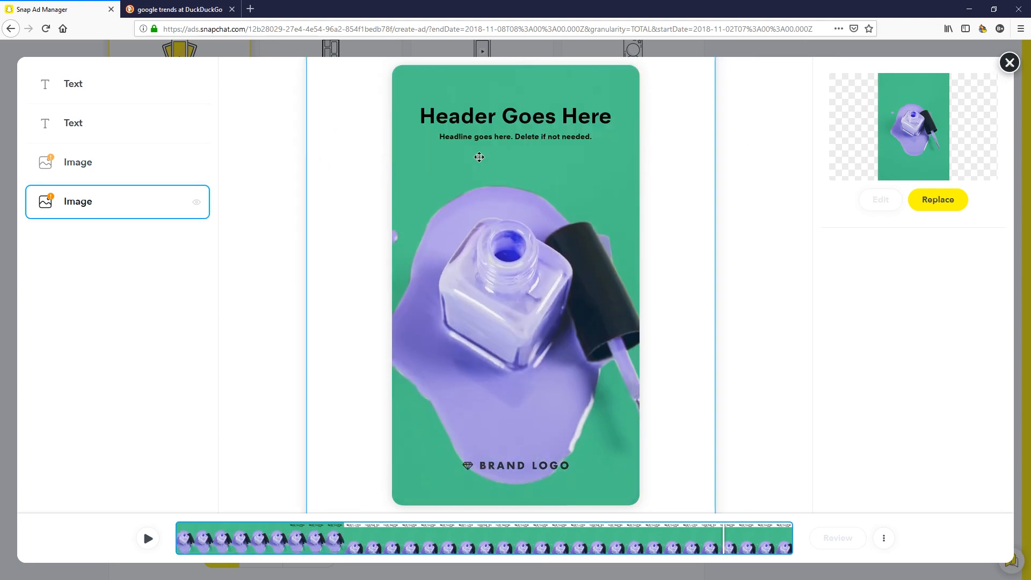
Replace the background image with the library photo of the husky on a grey mat, shrinking and centring it on the snap
{"action": "left_click", "coordinate": [939, 200]}
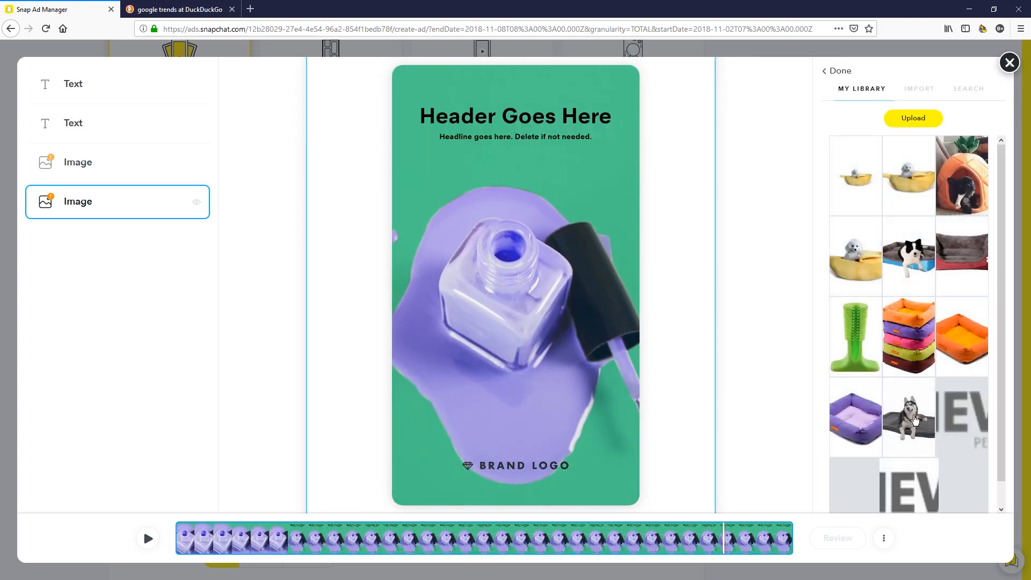
{"action": "left_click", "coordinate": [915, 422]}
{"action": "left_click_drag", "start_coordinate": [498, 369], "coordinate": [517, 291]}
{"action": "left_click_drag", "start_coordinate": [290, 76], "coordinate": [371, 145]}
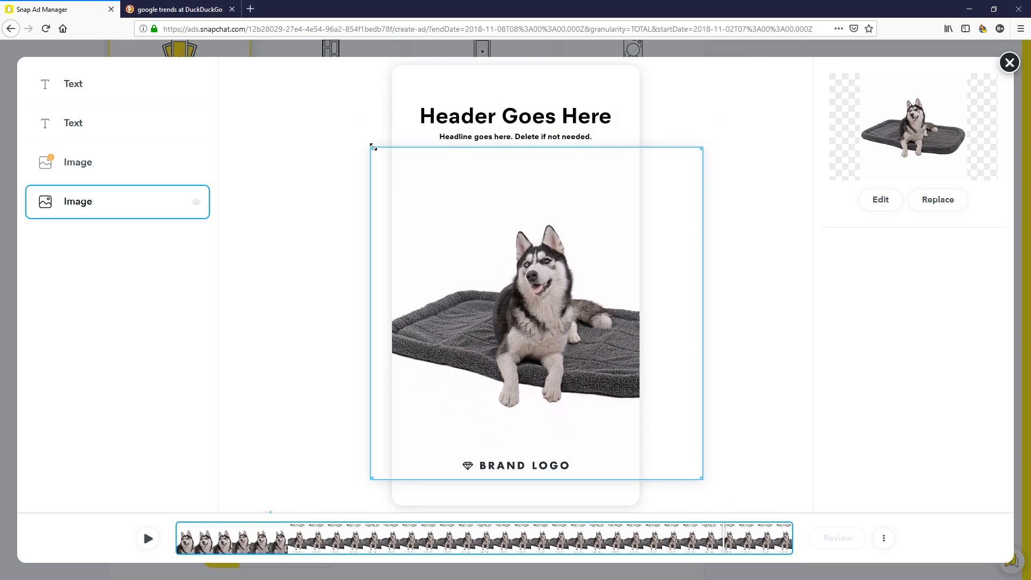
{"action": "left_click_drag", "start_coordinate": [505, 236], "coordinate": [496, 232]}
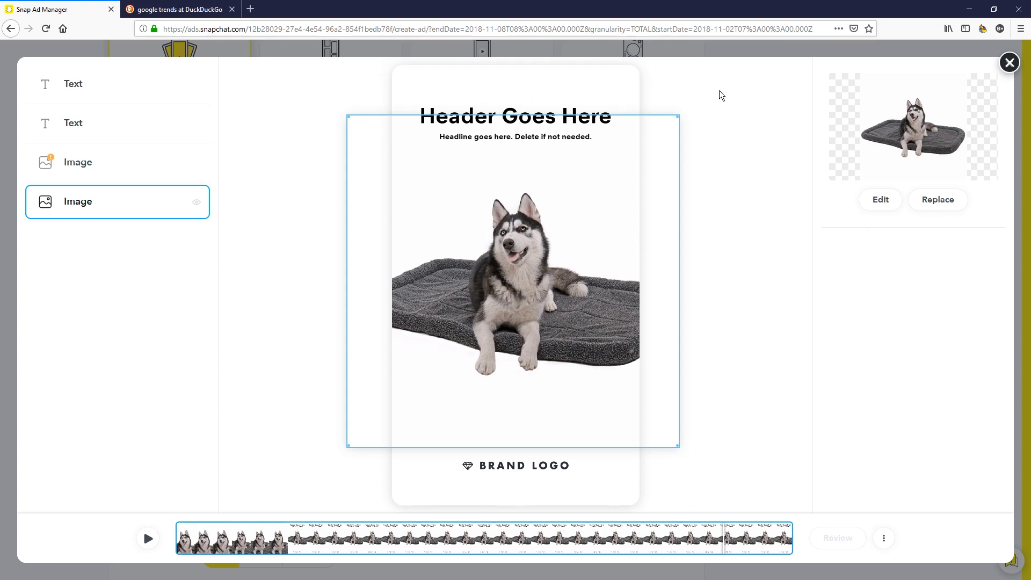
{"action": "left_click", "coordinate": [700, 111]}
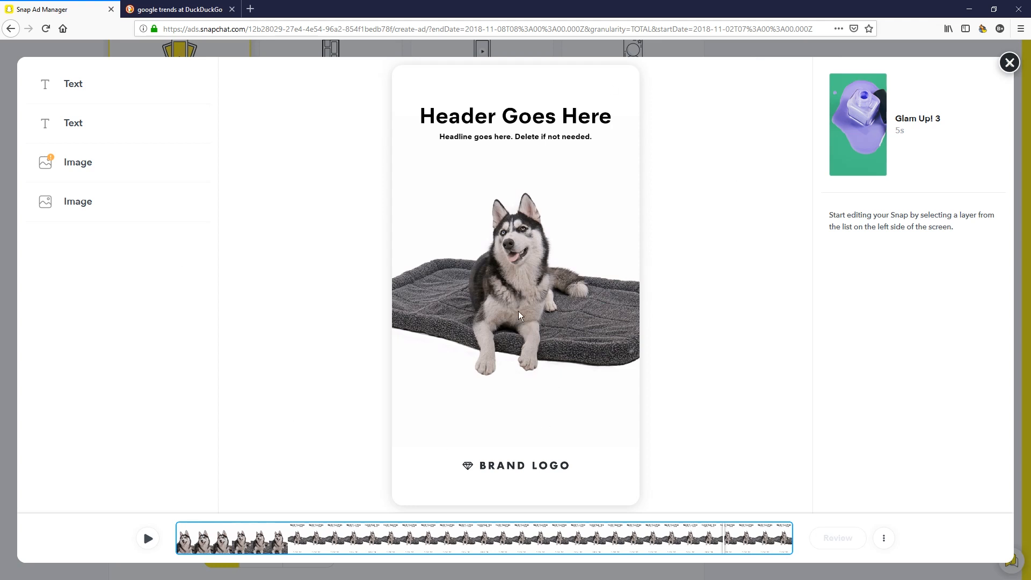
Shrink the husky image further so the mat fits within the snap's width below the headline
{"action": "left_click", "coordinate": [519, 326]}
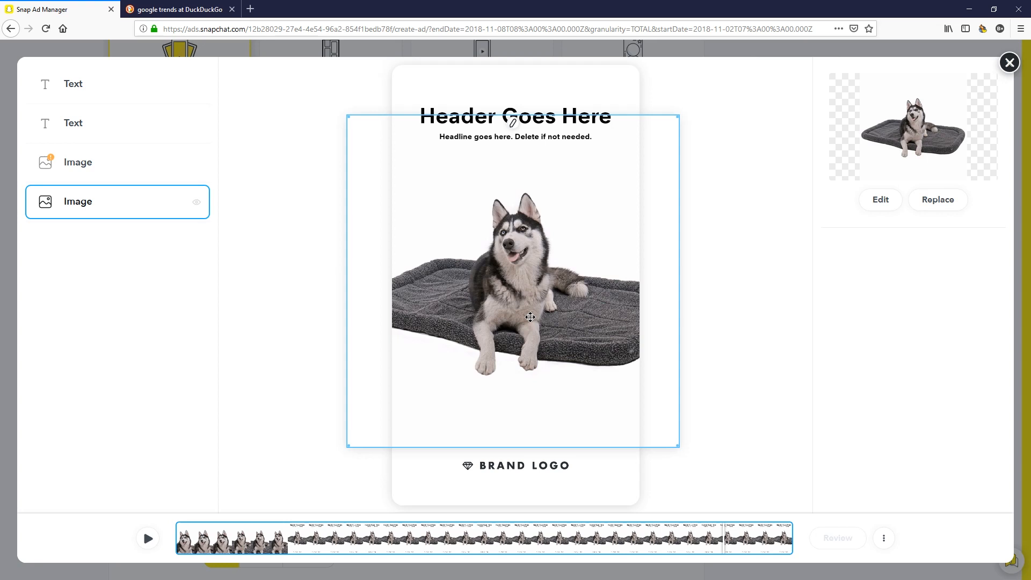
{"action": "left_click", "coordinate": [348, 116]}
{"action": "left_click", "coordinate": [372, 149]}
{"action": "left_click_drag", "start_coordinate": [347, 114], "coordinate": [379, 145]}
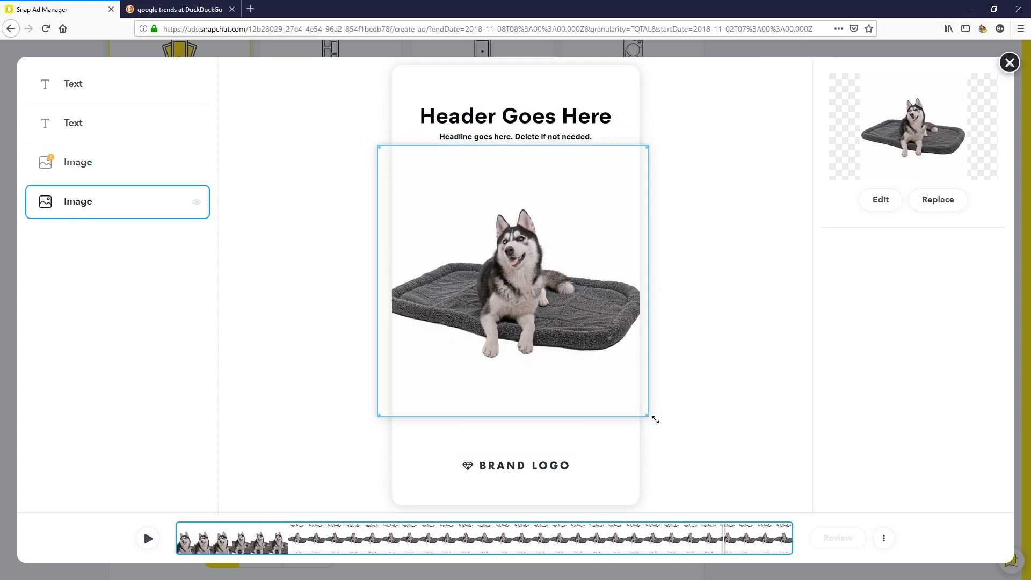
Enlarge the husky image slightly and nudge it so it stays centred on the snap
{"action": "left_click_drag", "start_coordinate": [655, 419], "coordinate": [661, 427]}
{"action": "mouse_move", "coordinate": [543, 333]}
{"action": "left_mouse_down"}
{"action": "mouse_move", "coordinate": [553, 336]}
{"action": "mouse_move", "coordinate": [541, 330]}
{"action": "left_mouse_up"}
{"action": "left_click", "coordinate": [778, 352]}
Replace the brand logo with the CHEWS Pet Supply logo from the library, shrunk and centred below the husky
{"action": "left_click", "coordinate": [549, 466]}
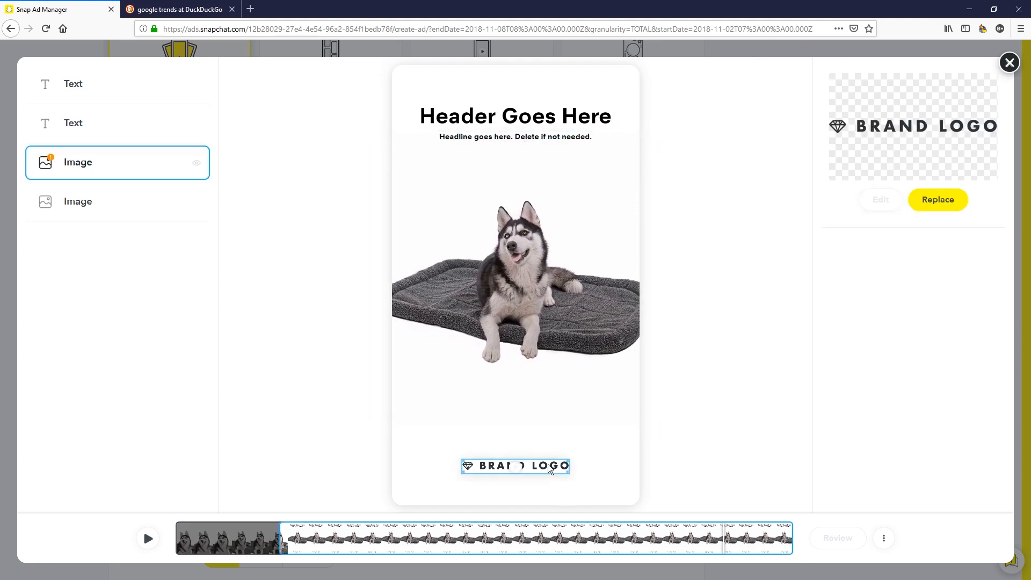
{"action": "left_click", "coordinate": [935, 201]}
{"action": "scroll", "coordinate": [913, 397], "scroll_direction": "down", "scroll_amount": 1}
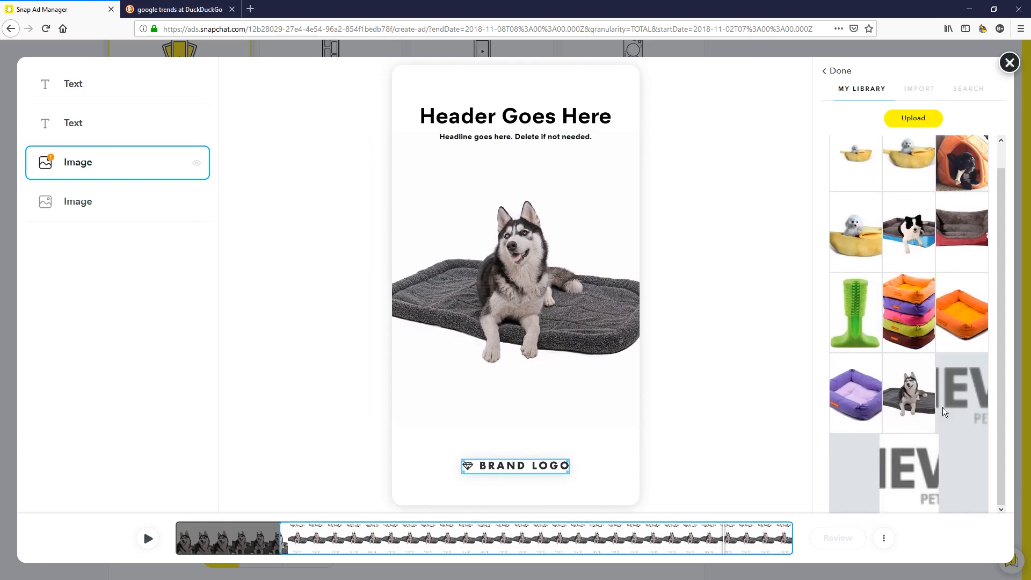
{"action": "left_click", "coordinate": [965, 417]}
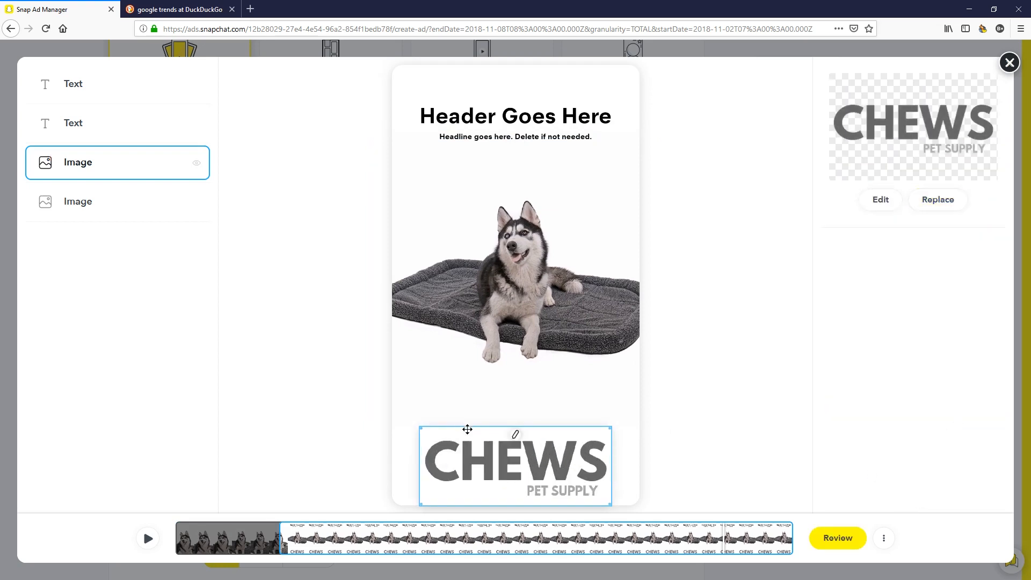
{"action": "left_click_drag", "start_coordinate": [482, 438], "coordinate": [502, 434]}
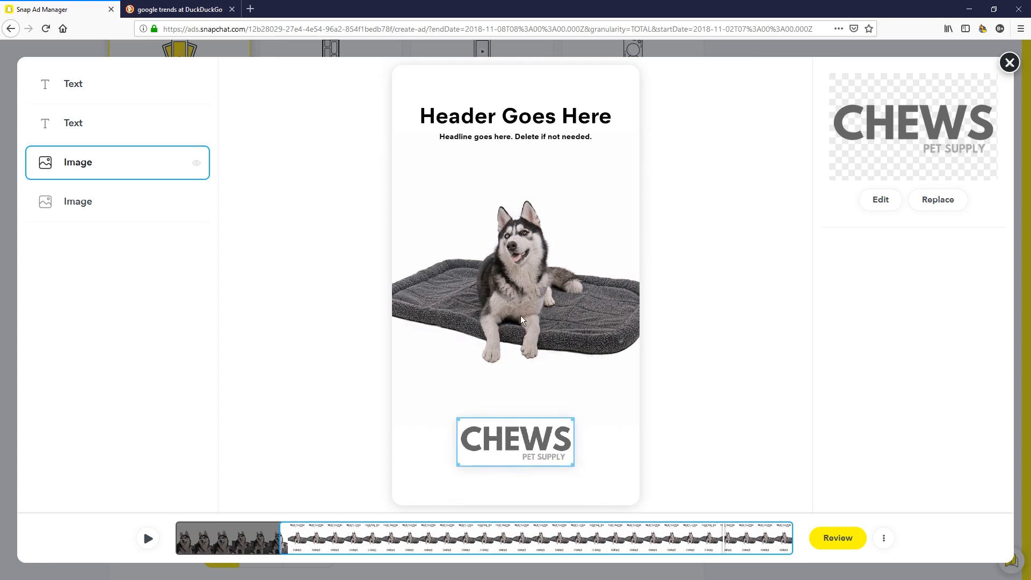
Change the header text to "FREE SHIPPING" and colour it red
{"action": "left_click", "coordinate": [509, 119]}
{"action": "triple_click", "coordinate": [887, 277]}
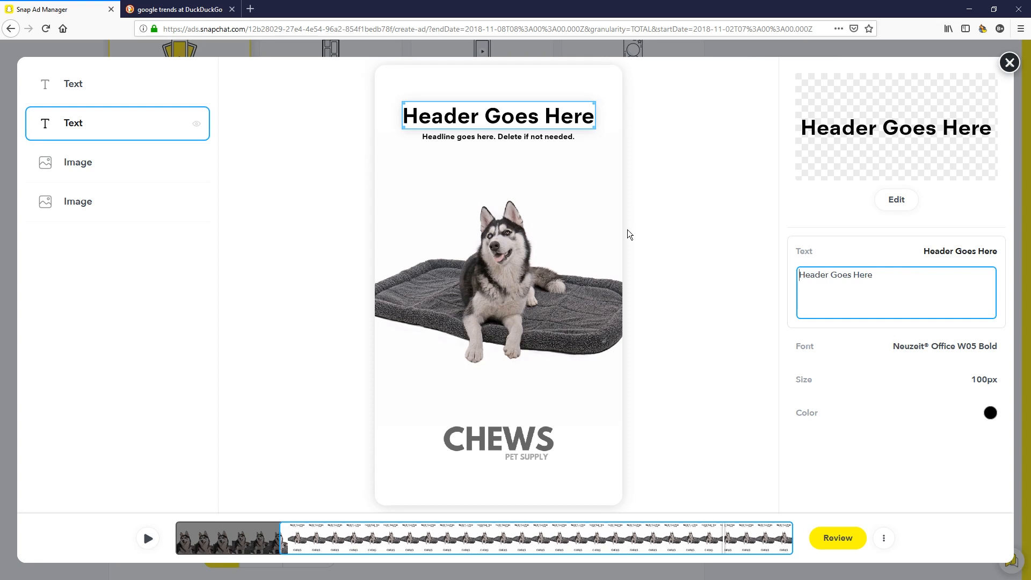
{"action": "left_click_drag", "start_coordinate": [819, 288], "coordinate": [614, 271]}
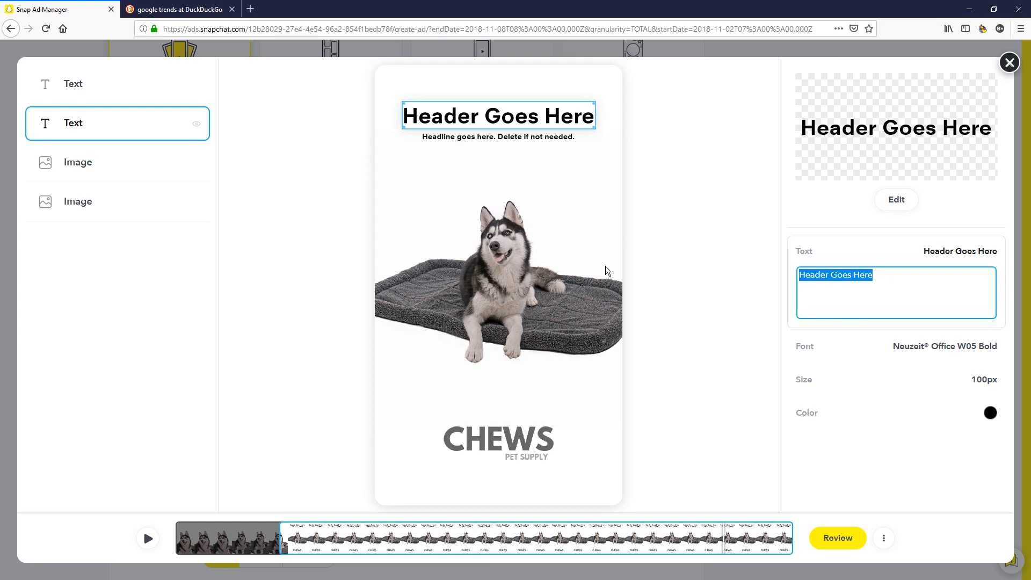
{"action": "type", "text": "Free Sh"}
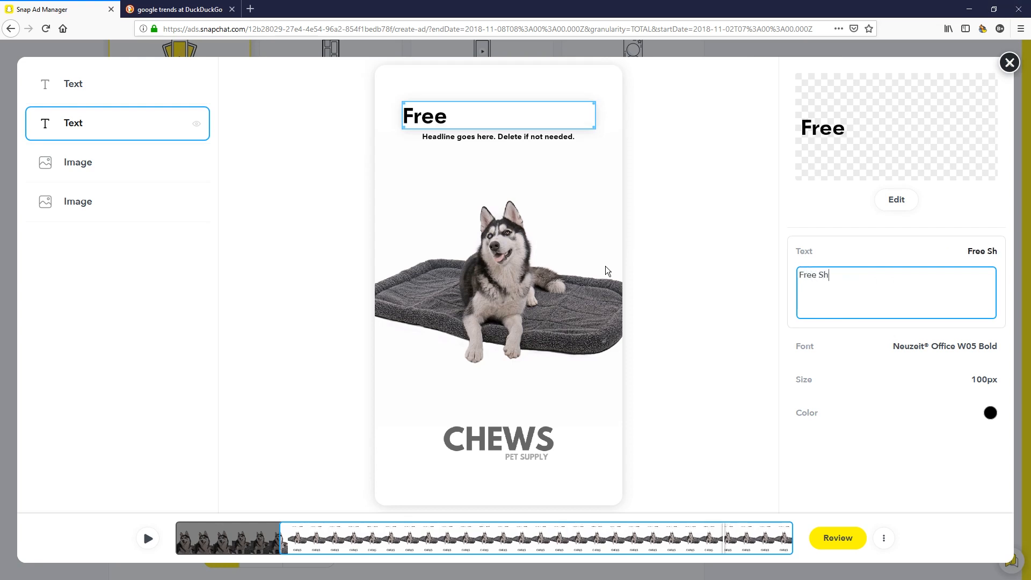
{"action": "type", "text": "ipp"}
{"action": "key", "text": "BackSpace"}
{"action": "key", "text": "BackSpace"}
{"action": "key", "text": "BackSpace"}
{"action": "key", "text": "BackSpace"}
{"action": "key", "text": "BackSpace"}
{"action": "key", "text": "BackSpace"}
{"action": "key", "text": "BackSpace"}
{"action": "key", "text": "BackSpace"}
{"action": "key", "text": "BackSpace"}
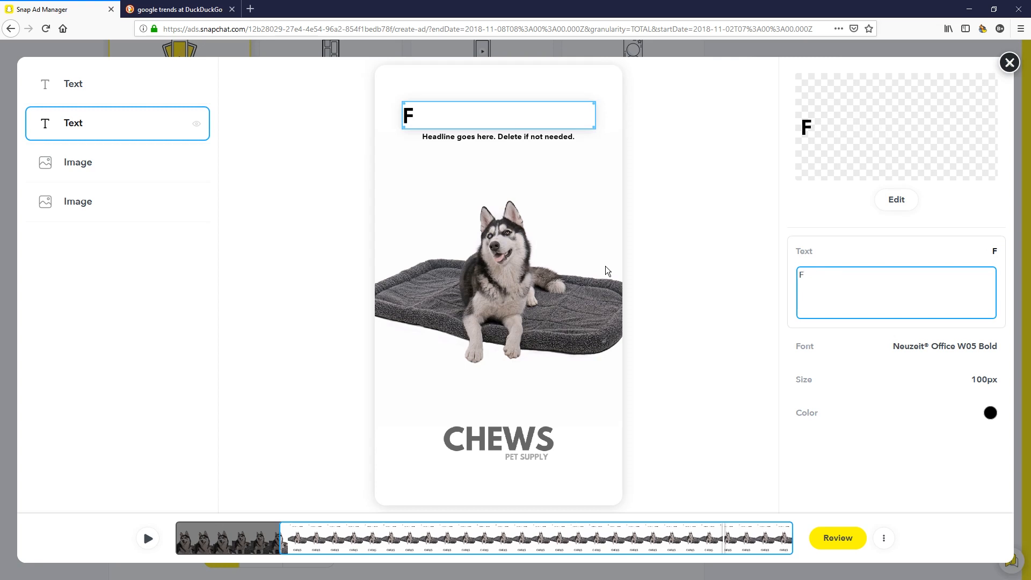
{"action": "type", "text": "REE SH"}
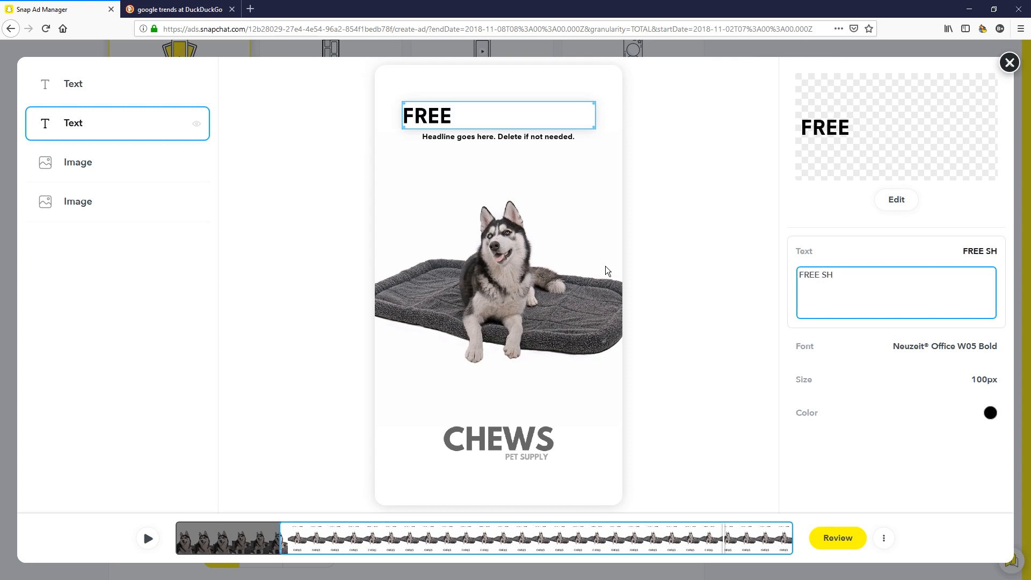
{"action": "type", "text": "IPPING"}
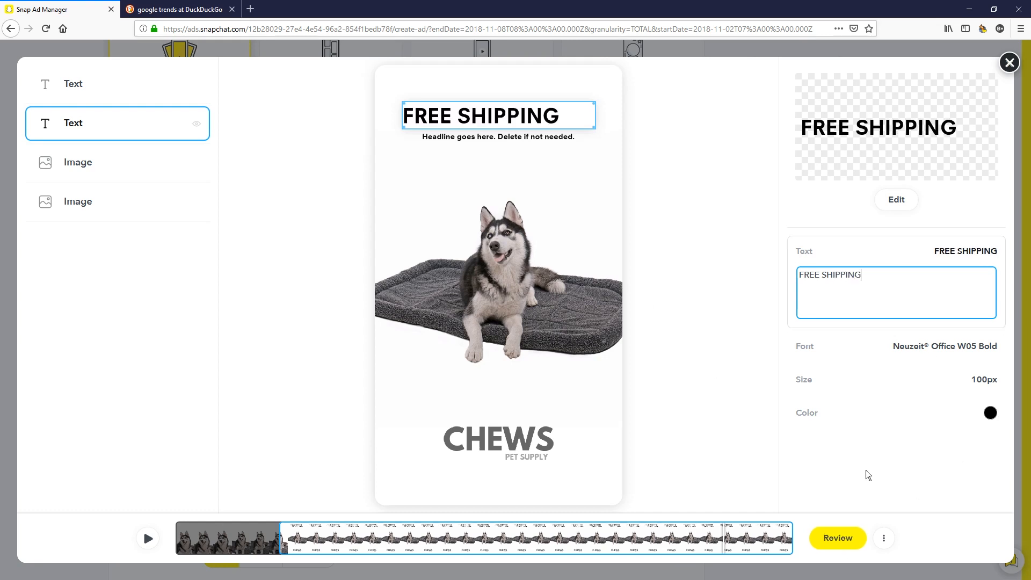
{"action": "left_click", "coordinate": [989, 412]}
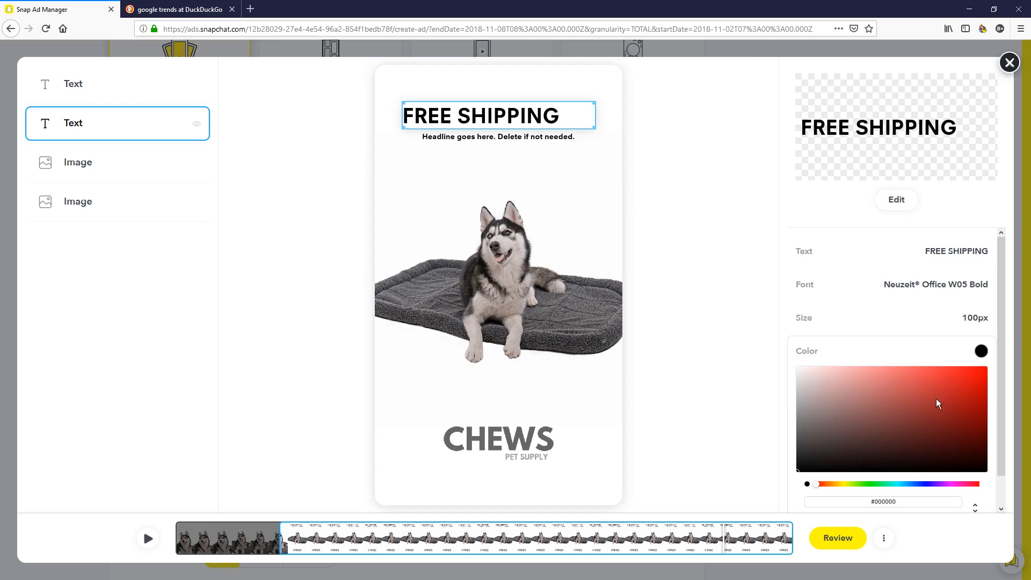
{"action": "left_click_drag", "start_coordinate": [900, 379], "coordinate": [935, 387]}
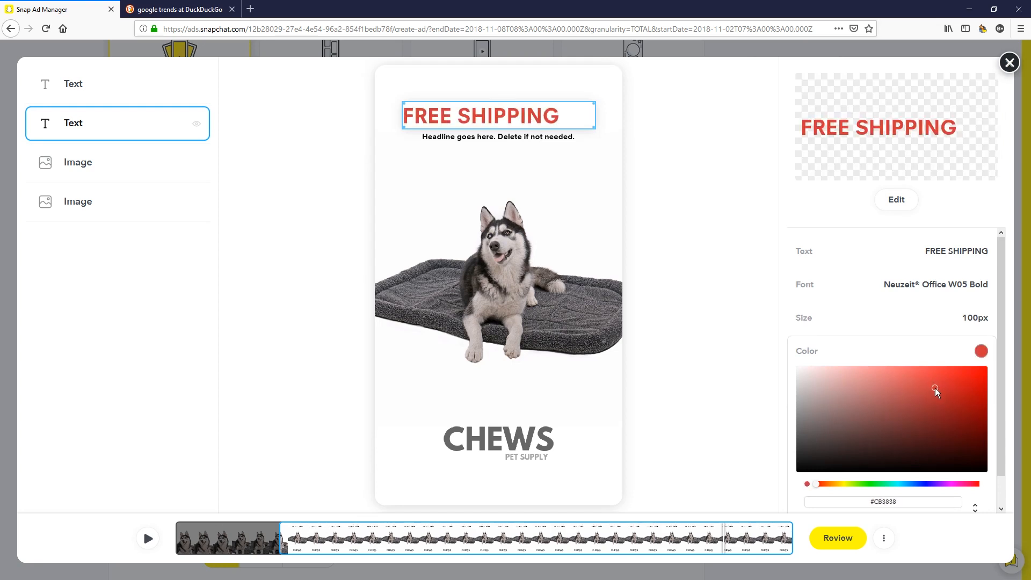
Replace the headline text under the header with "All orders over $25"
{"action": "double_click", "coordinate": [492, 138]}
{"action": "left_click", "coordinate": [964, 280]}
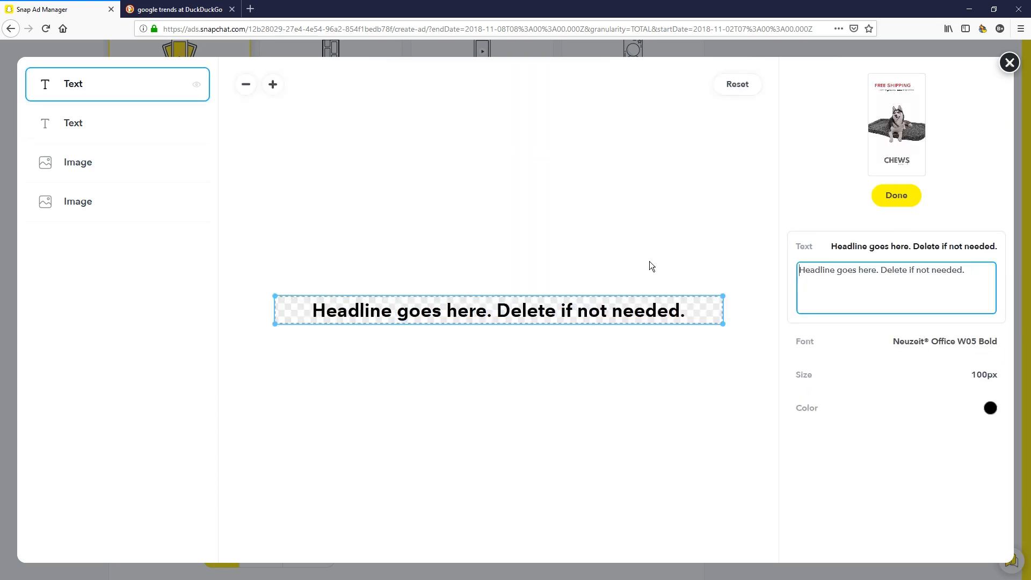
{"action": "type", "text": "AL"}
{"action": "key", "text": "BackSpace"}
{"action": "key", "text": "BackSpace"}
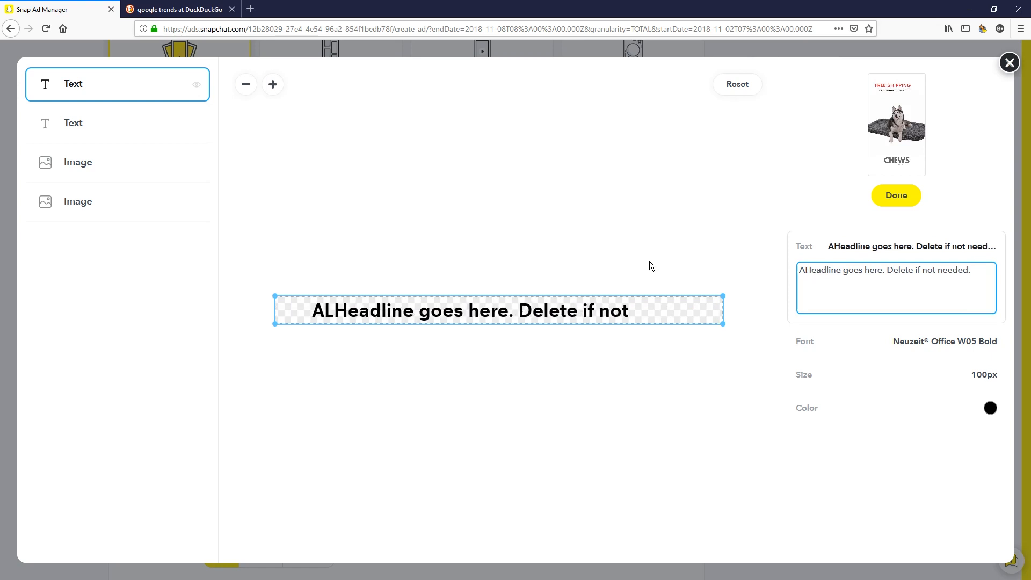
{"action": "left_click_drag", "start_coordinate": [987, 271], "coordinate": [607, 267]}
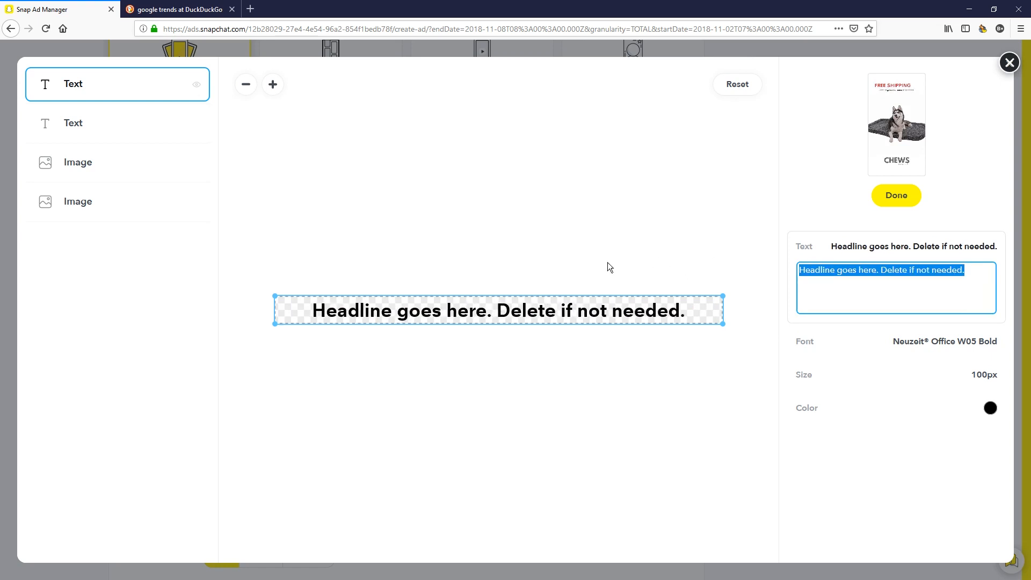
{"action": "type", "text": "all"}
{"action": "key", "text": "BackSpace"}
{"action": "key", "text": "BackSpace"}
{"action": "type", "text": "All order"}
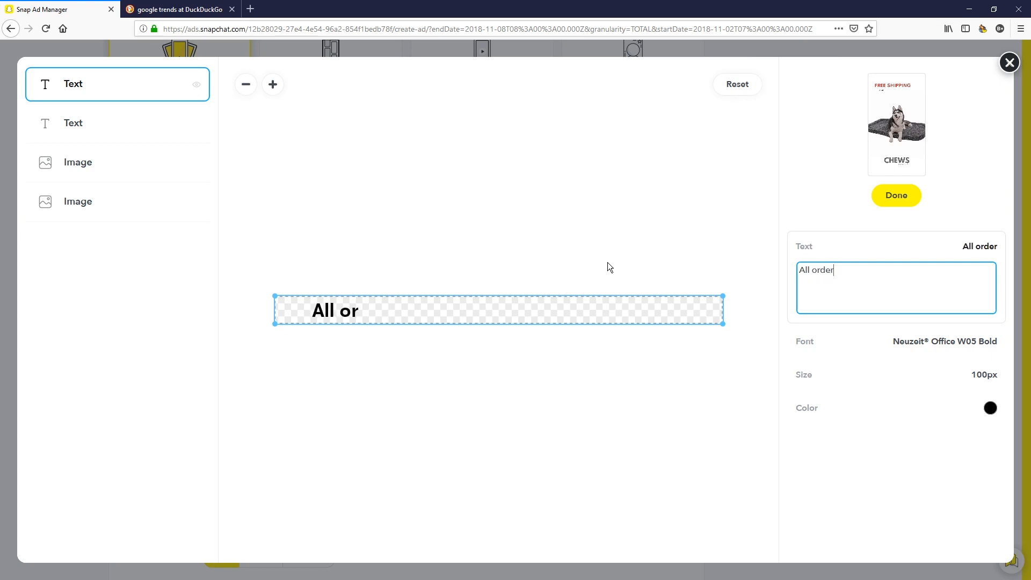
{"action": "type", "text": "s over $"}
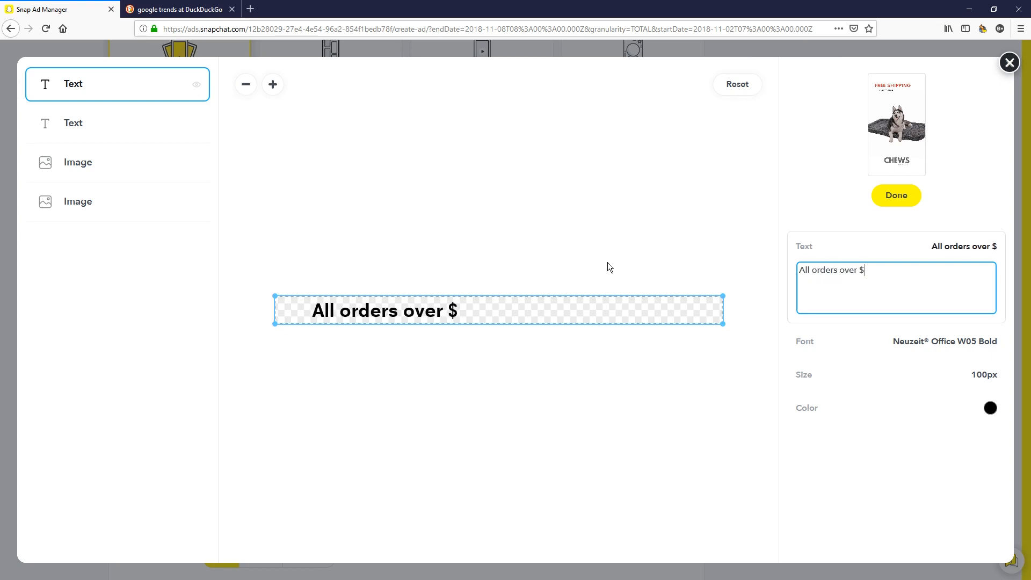
{"action": "type", "text": "25"}
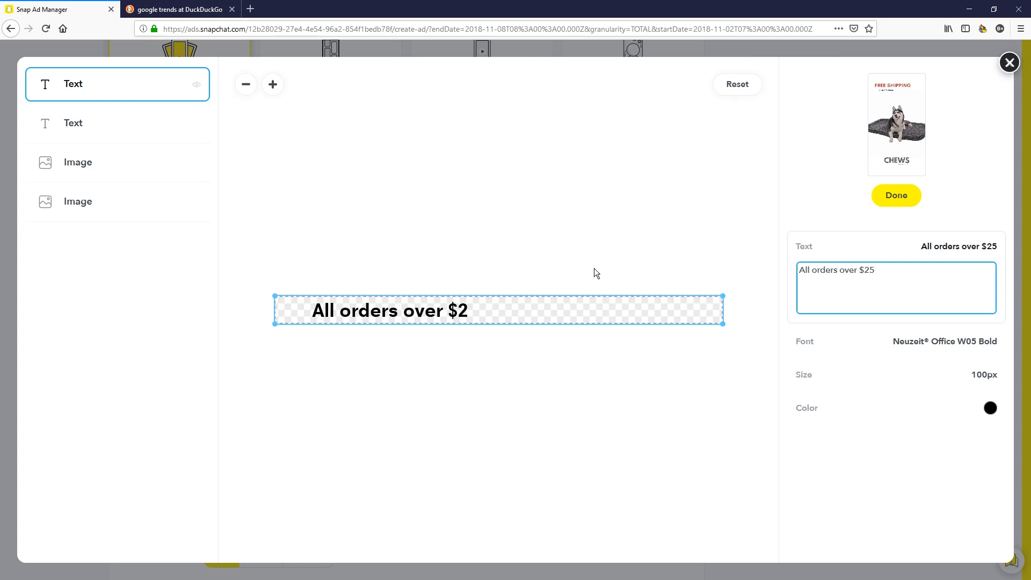
{"action": "left_click", "coordinate": [884, 204]}
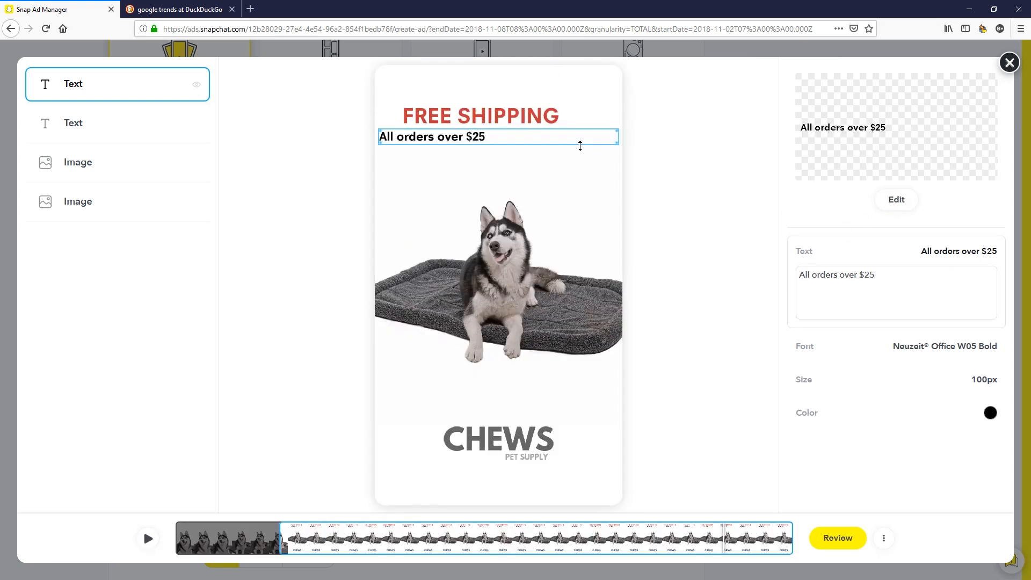
Lower the FREE SHIPPING header and centre it on the snap with the "All orders over $25" line just beneath
{"action": "left_click_drag", "start_coordinate": [436, 141], "coordinate": [492, 163]}
{"action": "left_click", "coordinate": [482, 114]}
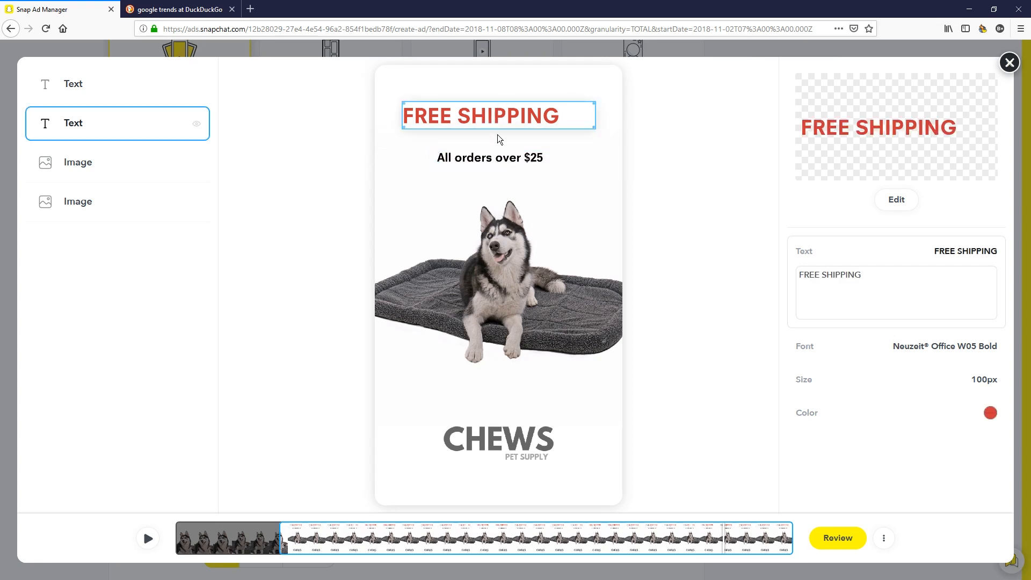
{"action": "left_click_drag", "start_coordinate": [487, 119], "coordinate": [501, 137]}
{"action": "left_click", "coordinate": [508, 160]}
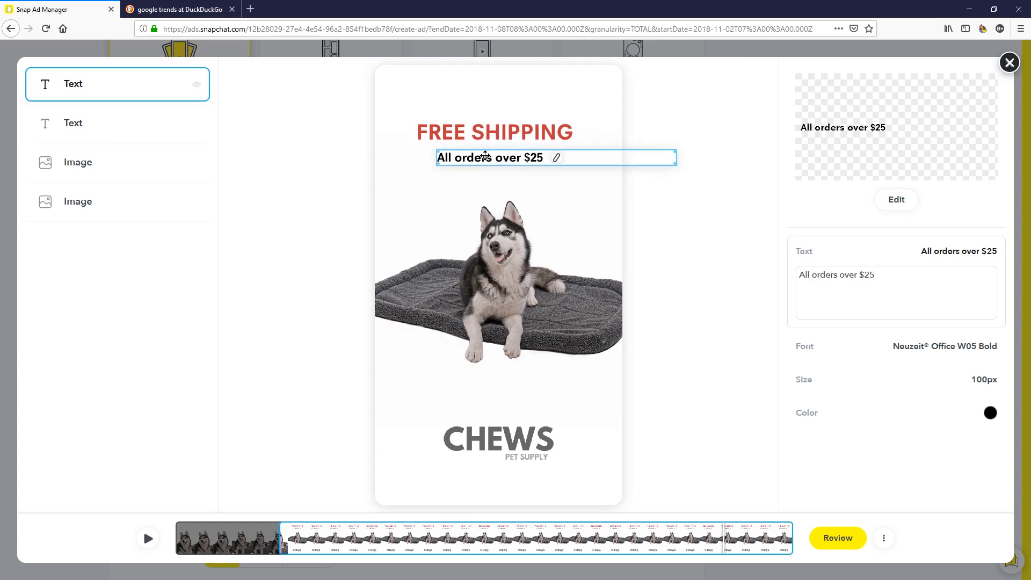
{"action": "left_click_drag", "start_coordinate": [477, 163], "coordinate": [495, 136]}
{"action": "left_click", "coordinate": [671, 258]}
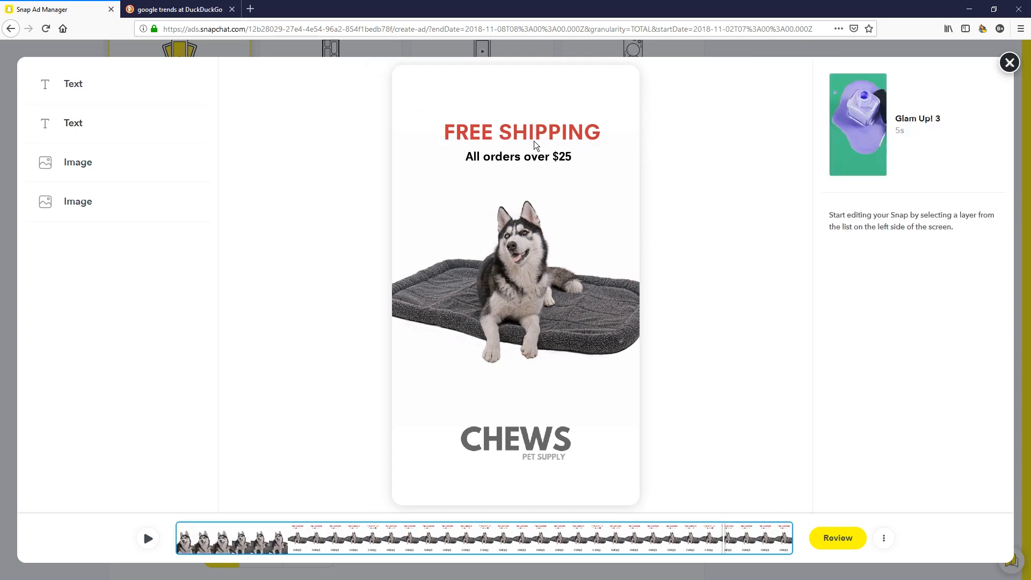
Preview the snap's animation, and review and submit the finished snap as the ad's top snap media
{"action": "left_click", "coordinate": [149, 538]}
{"action": "left_click", "coordinate": [836, 546]}
{"action": "left_click", "coordinate": [558, 512]}
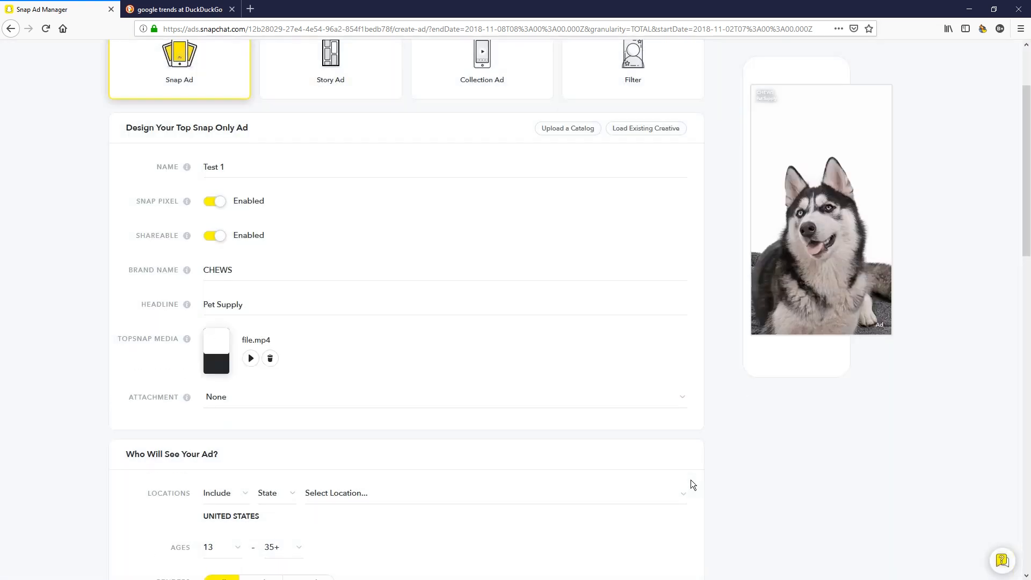
Attach a website to the ad and set its call to action to SHOP NOW
{"action": "left_click", "coordinate": [225, 396]}
{"action": "left_click", "coordinate": [270, 446]}
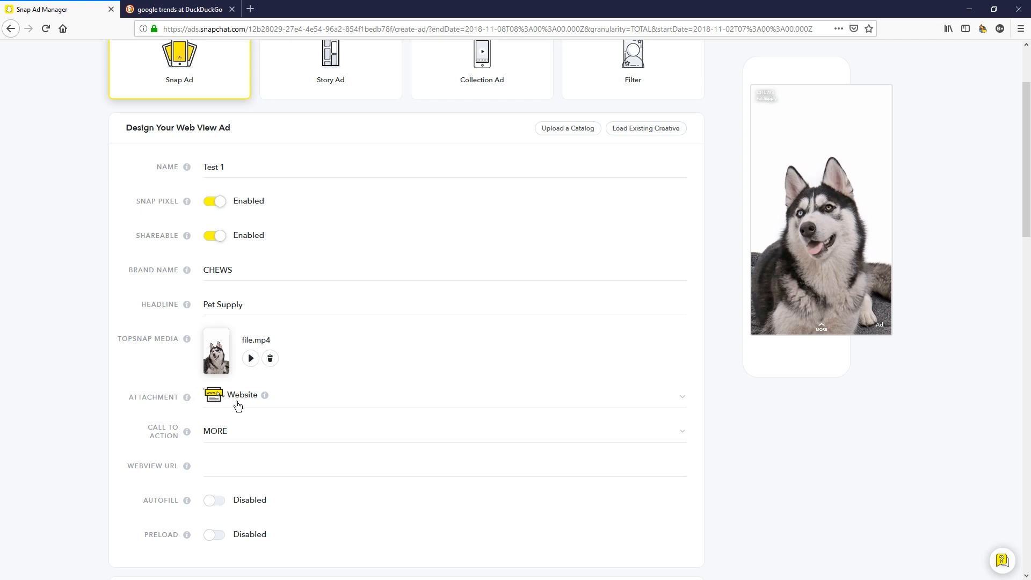
{"action": "left_click", "coordinate": [226, 433]}
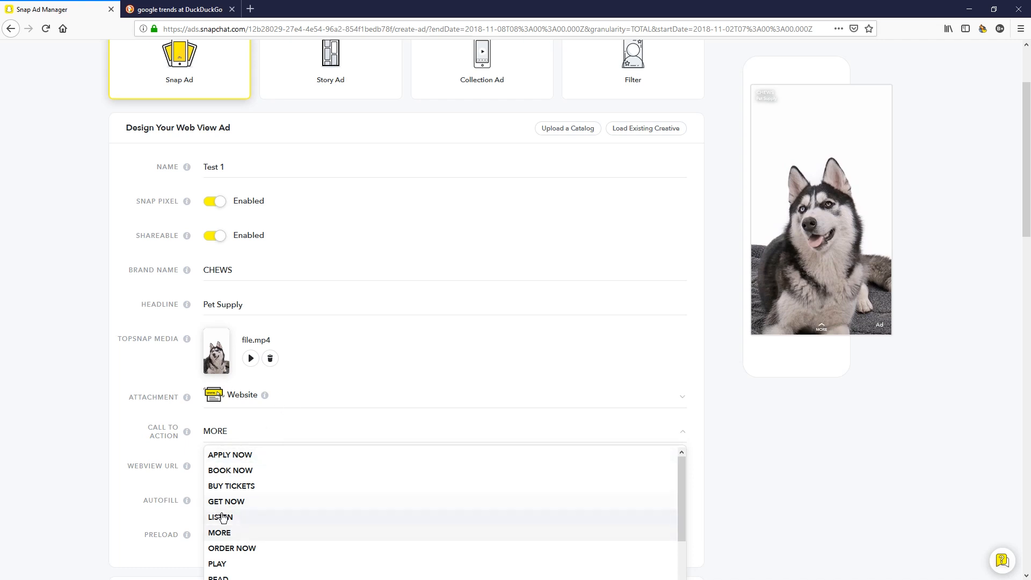
{"action": "scroll", "coordinate": [231, 544], "scroll_direction": "down", "scroll_amount": 3}
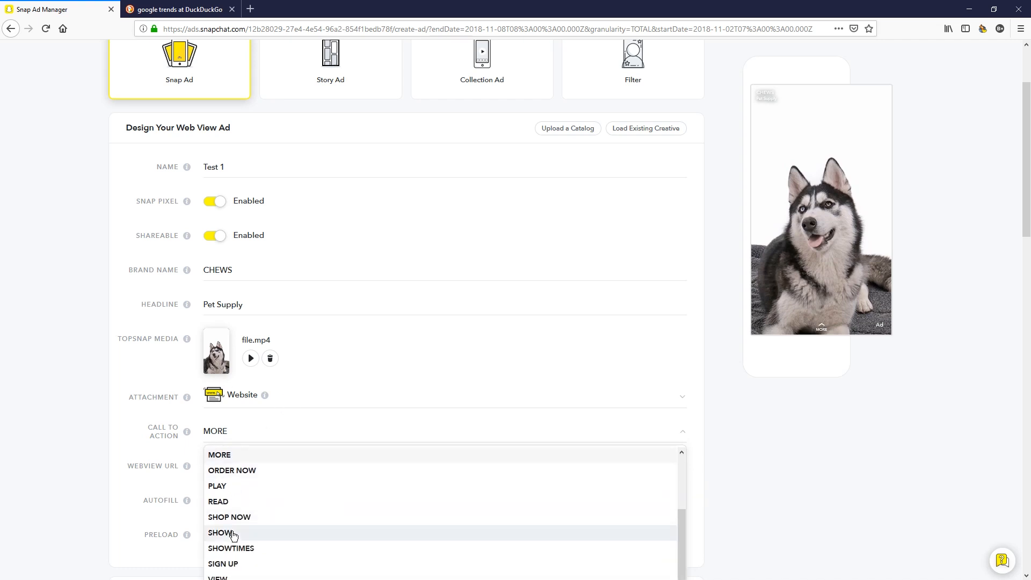
{"action": "left_click", "coordinate": [232, 517]}
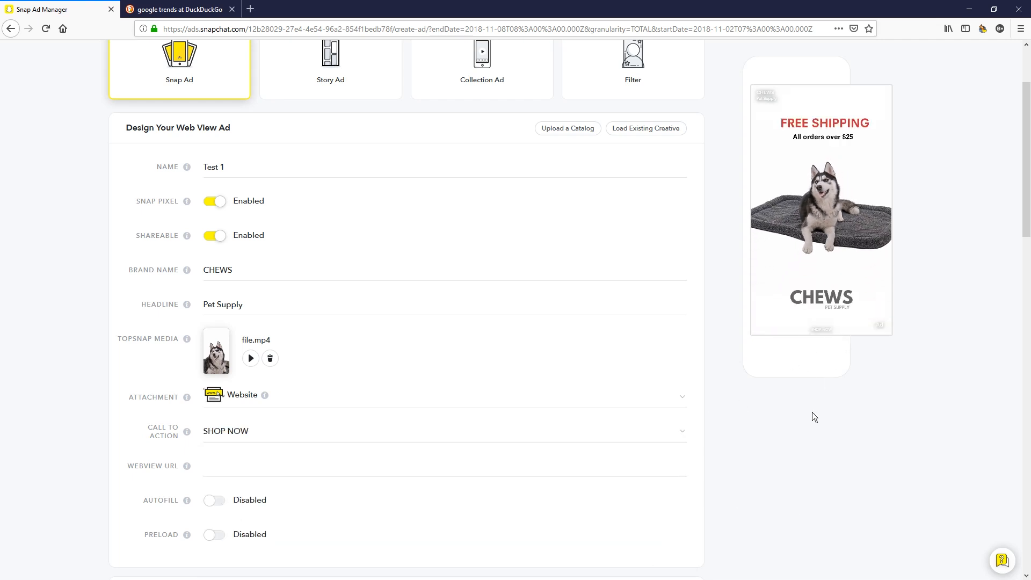
{"action": "left_click", "coordinate": [243, 464]}
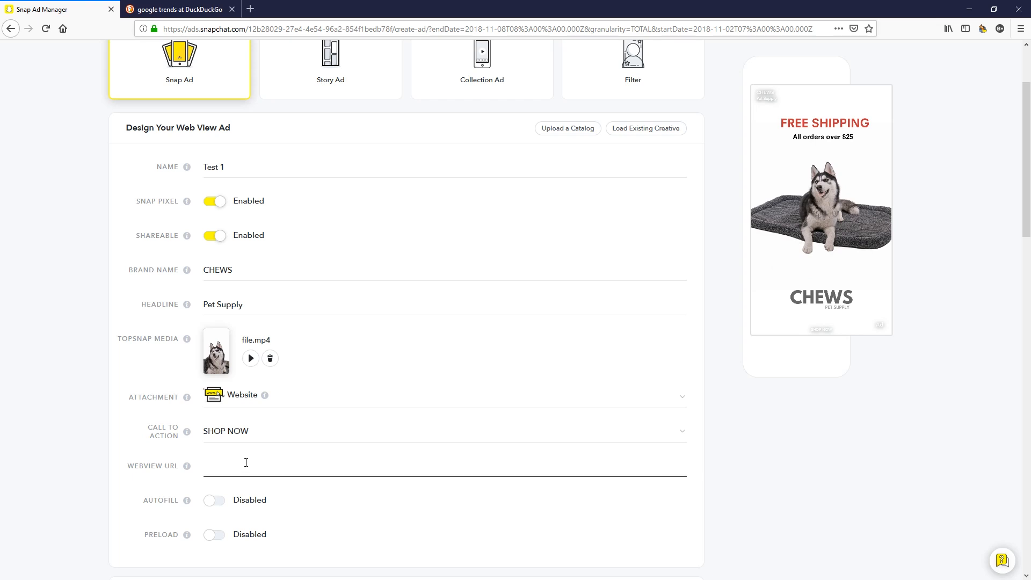
{"action": "type", "text": "www.chewspets.com"}
{"action": "scroll", "coordinate": [175, 502], "scroll_direction": "down", "scroll_amount": 1}
{"action": "scroll", "coordinate": [175, 503], "scroll_direction": "down", "scroll_amount": 3}
{"action": "left_click", "coordinate": [210, 338]}
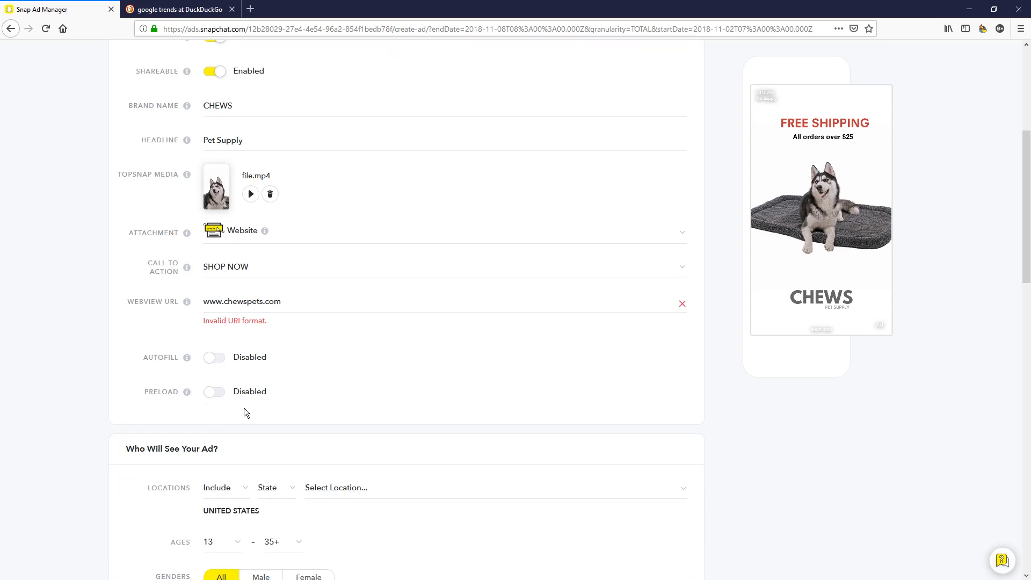
Remove United States from the ad's target locations and select it again as the country
{"action": "scroll", "coordinate": [201, 497], "scroll_direction": "down", "scroll_amount": 3}
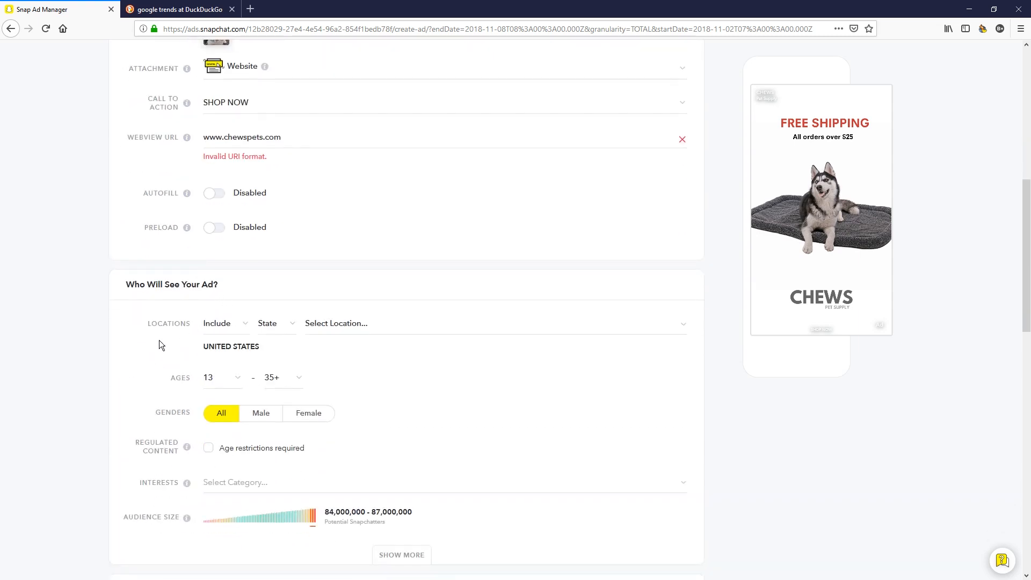
{"action": "scroll", "coordinate": [159, 340], "scroll_direction": "down", "scroll_amount": 1}
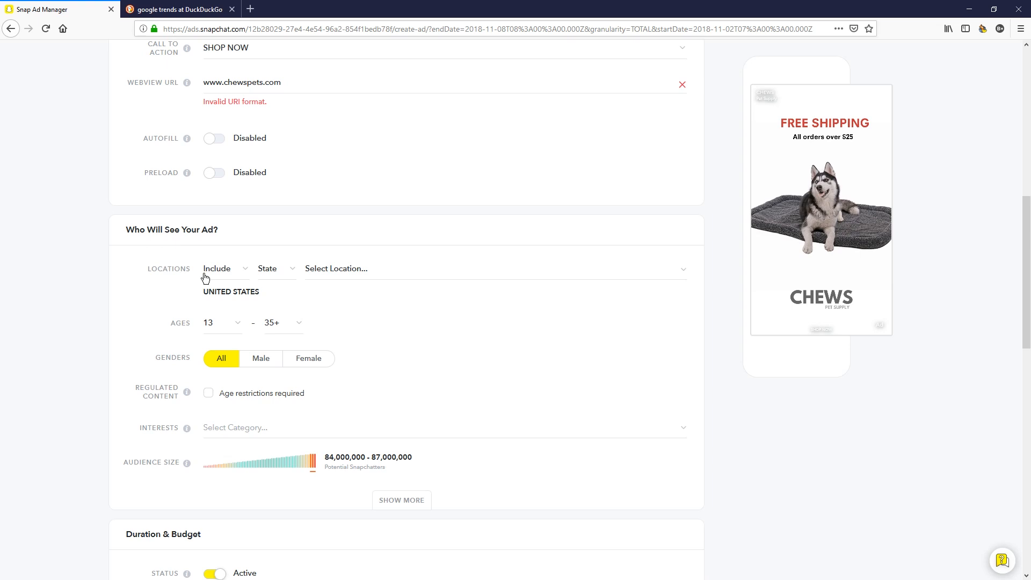
{"action": "left_click", "coordinate": [269, 293]}
{"action": "left_click", "coordinate": [260, 265]}
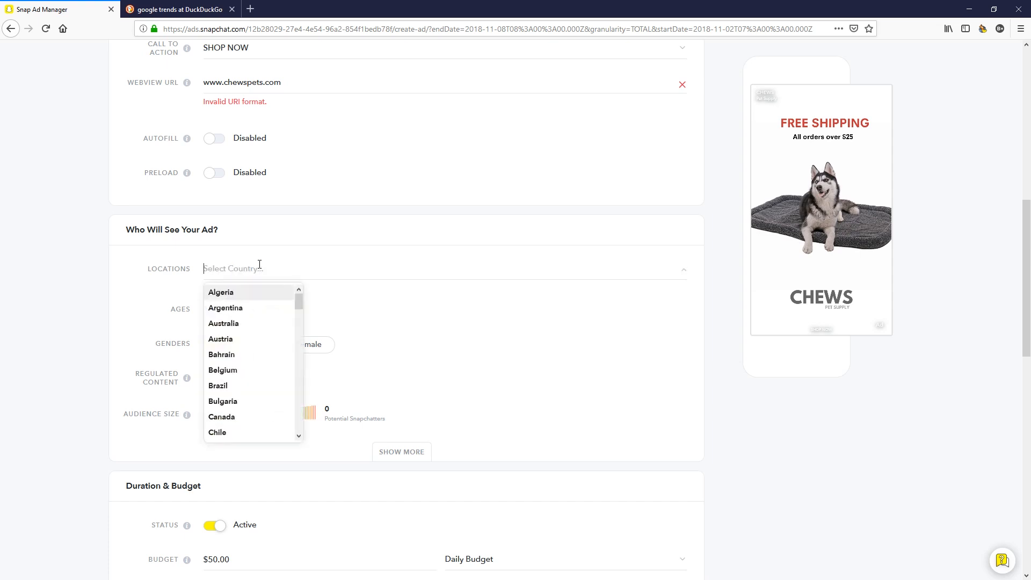
{"action": "scroll", "coordinate": [240, 354], "scroll_direction": "down", "scroll_amount": 5}
{"action": "scroll", "coordinate": [239, 354], "scroll_direction": "up", "scroll_amount": 5}
{"action": "type", "text": "u"}
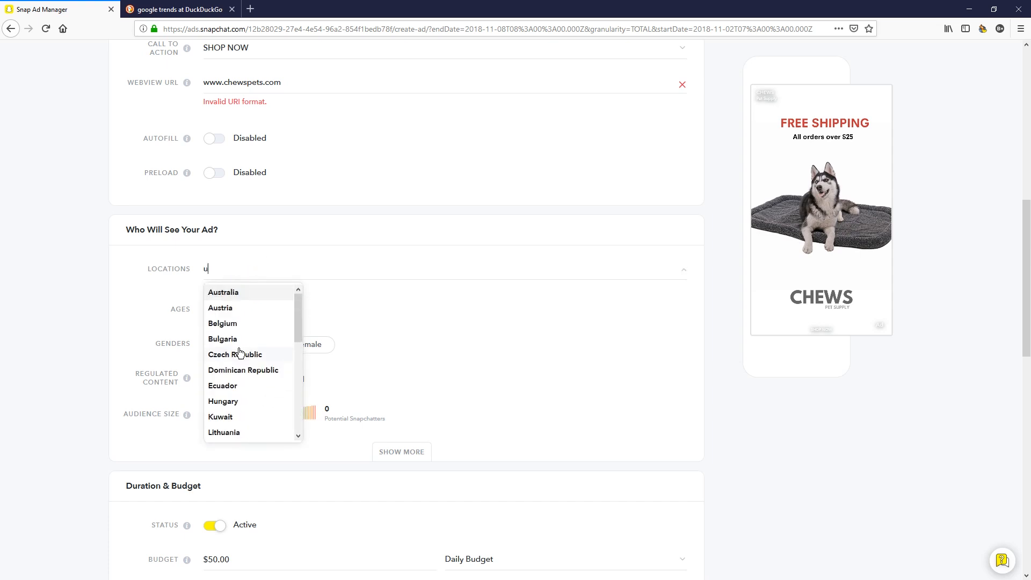
{"action": "type", "text": "n"}
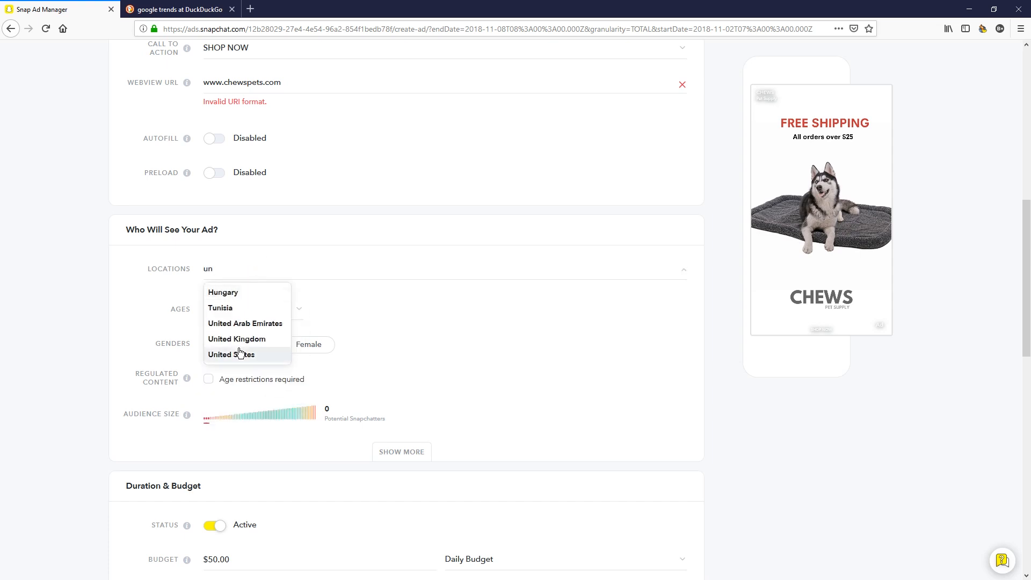
{"action": "left_click", "coordinate": [239, 354]}
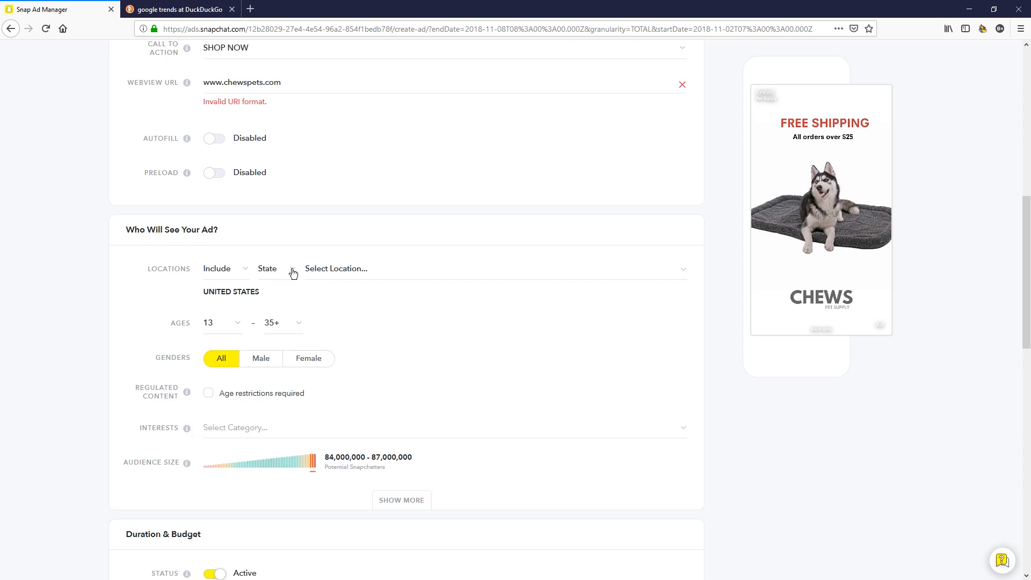
Check which location types are available for narrowing the ad's United States targeting
{"action": "left_click", "coordinate": [293, 270]}
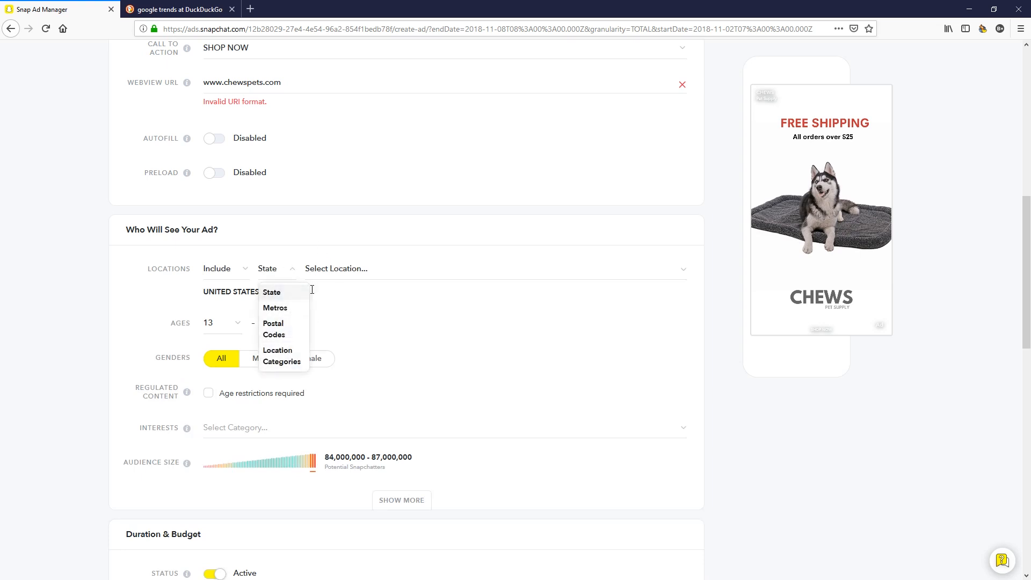
{"action": "scroll", "coordinate": [379, 385], "scroll_direction": "down", "scroll_amount": 5}
{"action": "scroll", "coordinate": [402, 379], "scroll_direction": "up", "scroll_amount": 6}
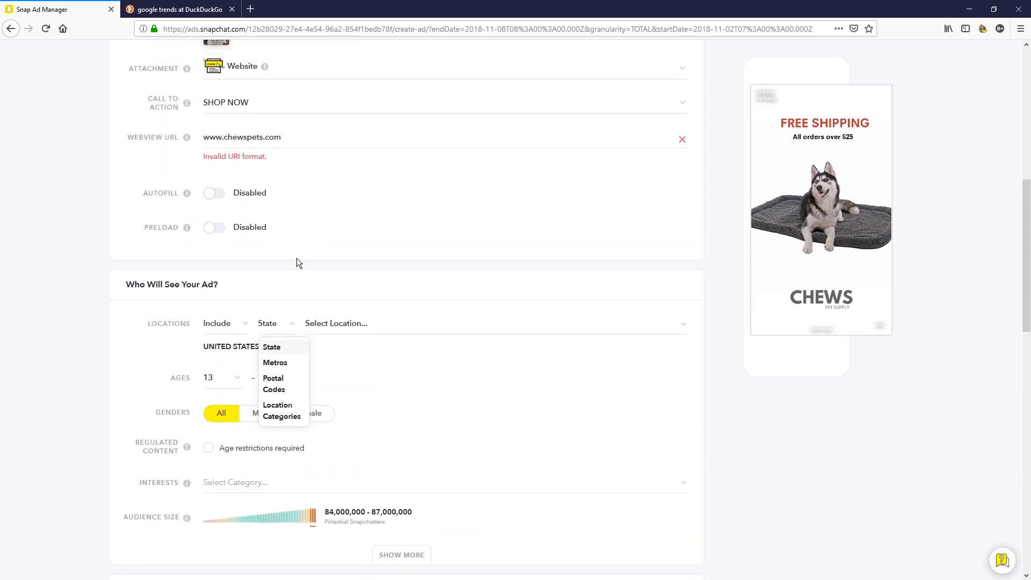
{"action": "scroll", "coordinate": [271, 314], "scroll_direction": "up", "scroll_amount": 1}
{"action": "scroll", "coordinate": [278, 291], "scroll_direction": "down", "scroll_amount": 4}
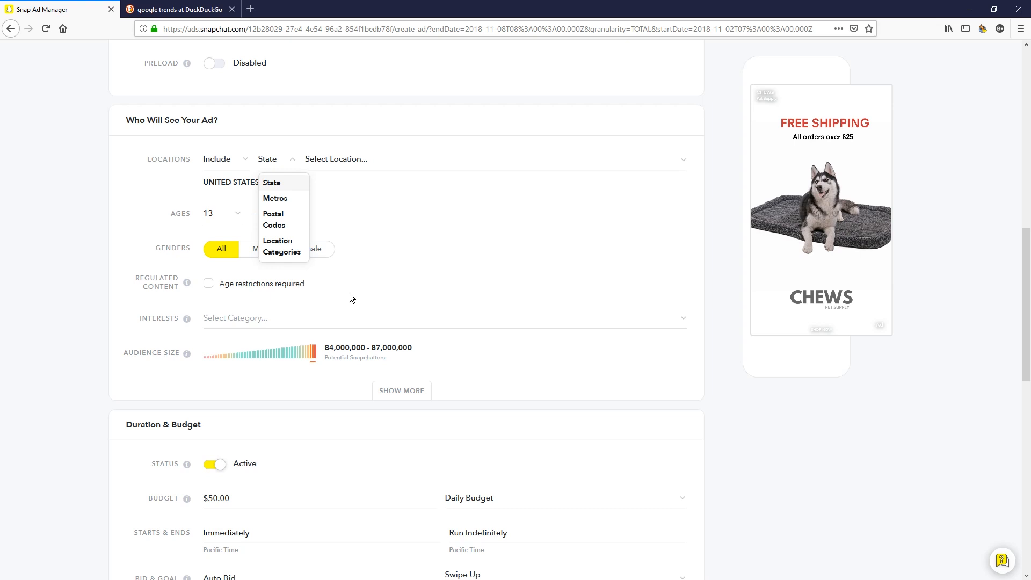
{"action": "left_click", "coordinate": [292, 451]}
Set the audience's minimum age to 18 and limit the gender to Female
{"action": "left_click", "coordinate": [220, 224]}
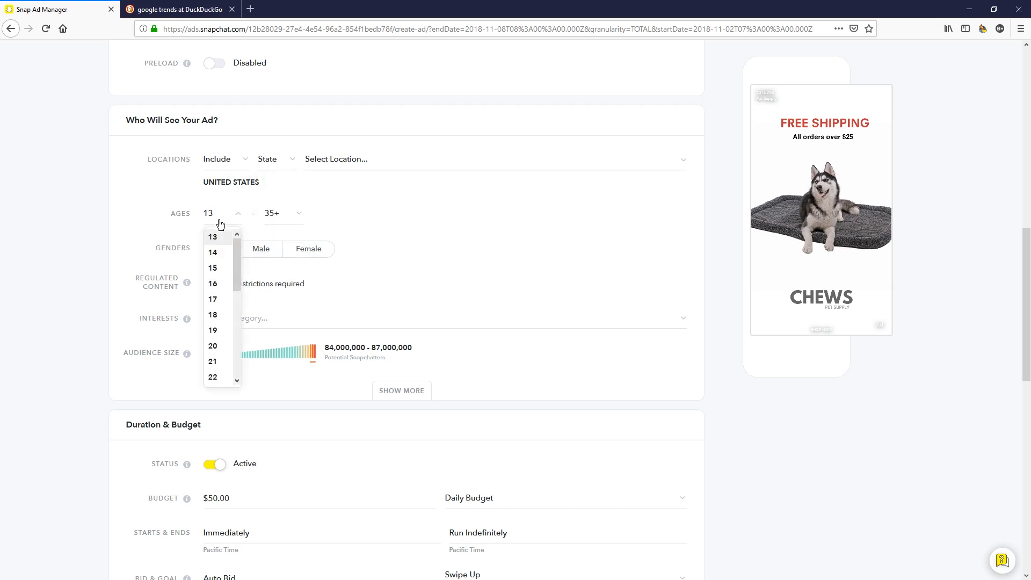
{"action": "scroll", "coordinate": [237, 271], "scroll_direction": "down", "scroll_amount": 1}
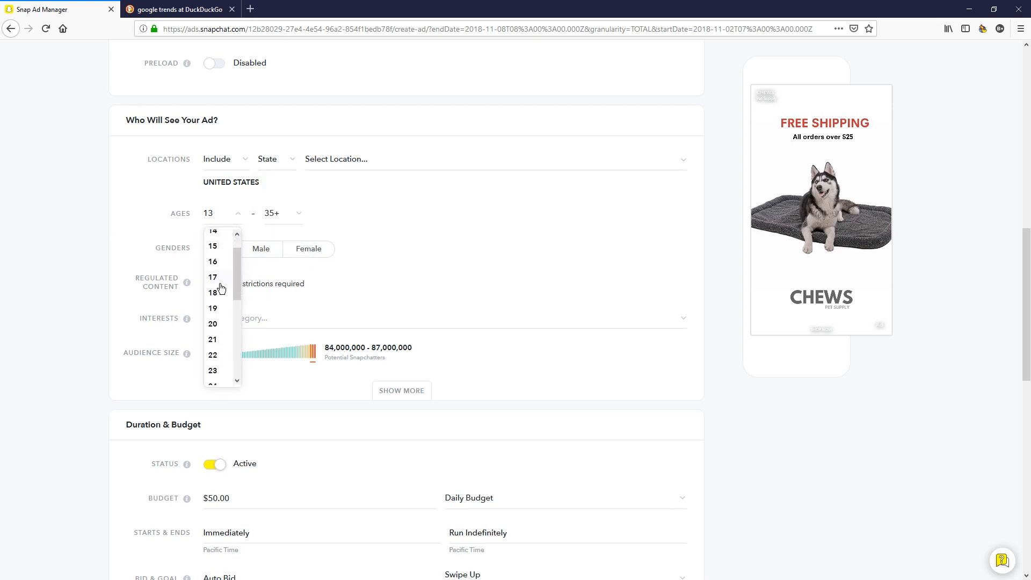
{"action": "left_click", "coordinate": [220, 291]}
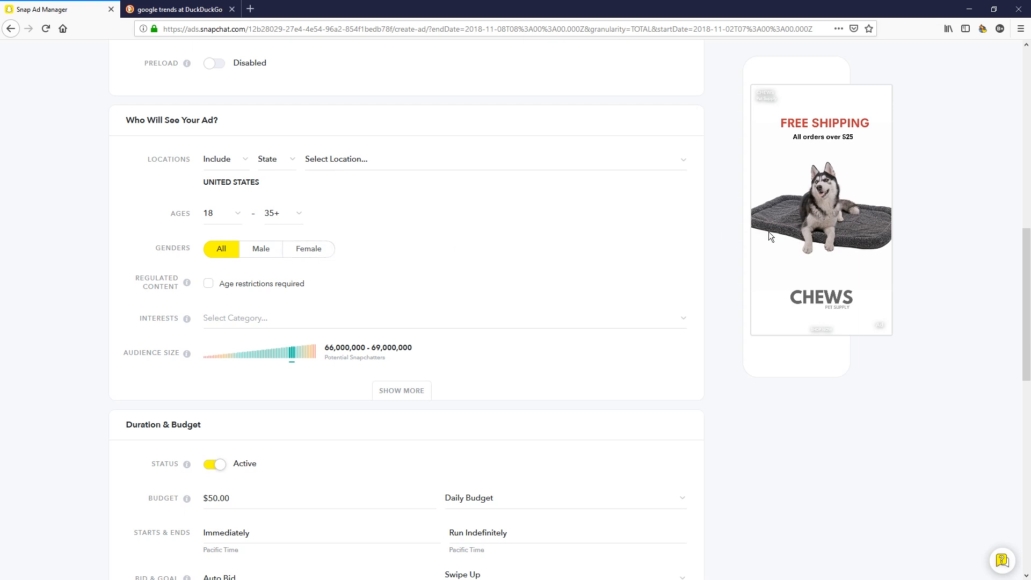
{"action": "left_click", "coordinate": [317, 247]}
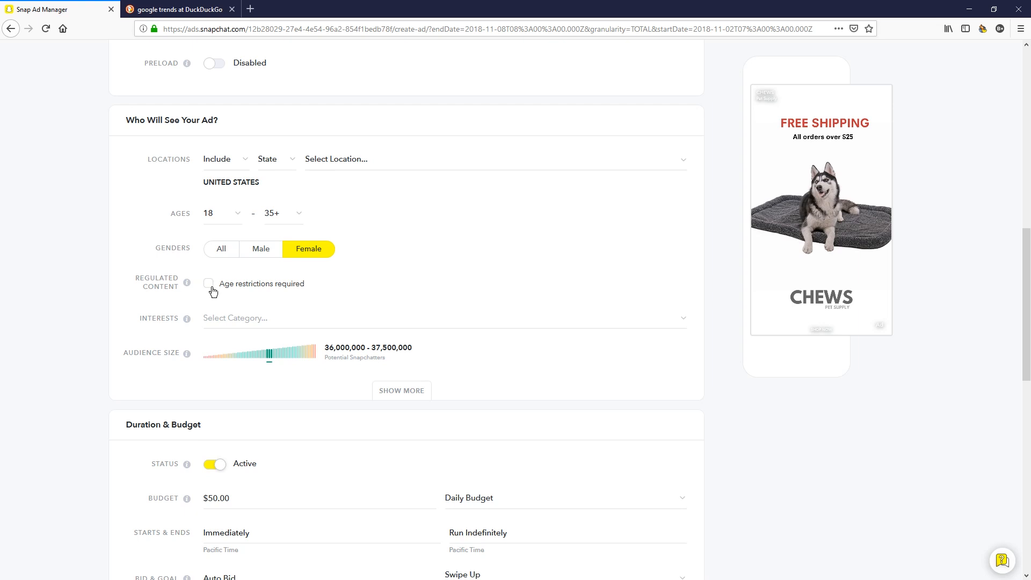
Search the interest categories for pet and add Dog Owner from the Datalogix shopper categories
{"action": "left_click", "coordinate": [222, 320]}
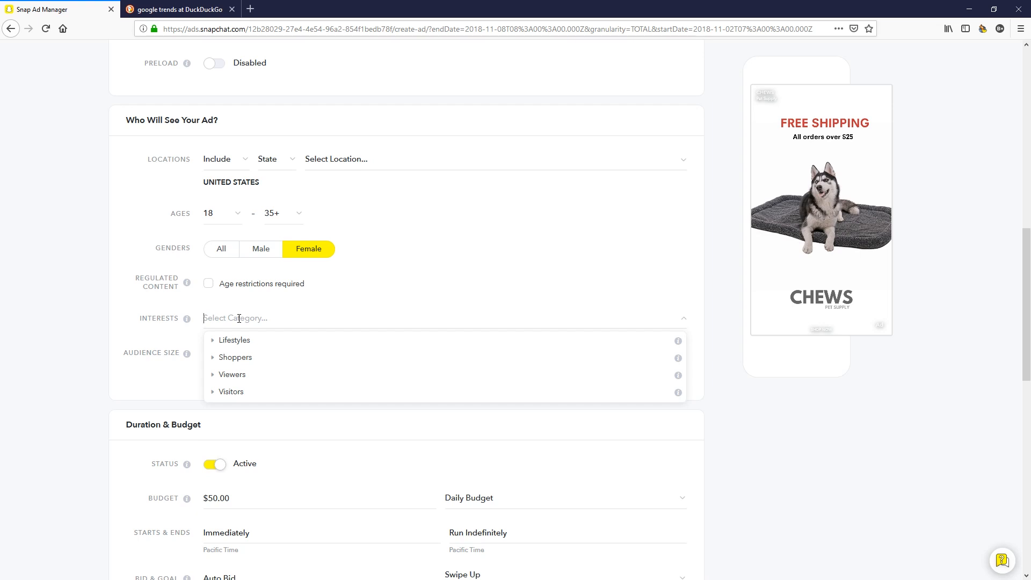
{"action": "type", "text": "pet"}
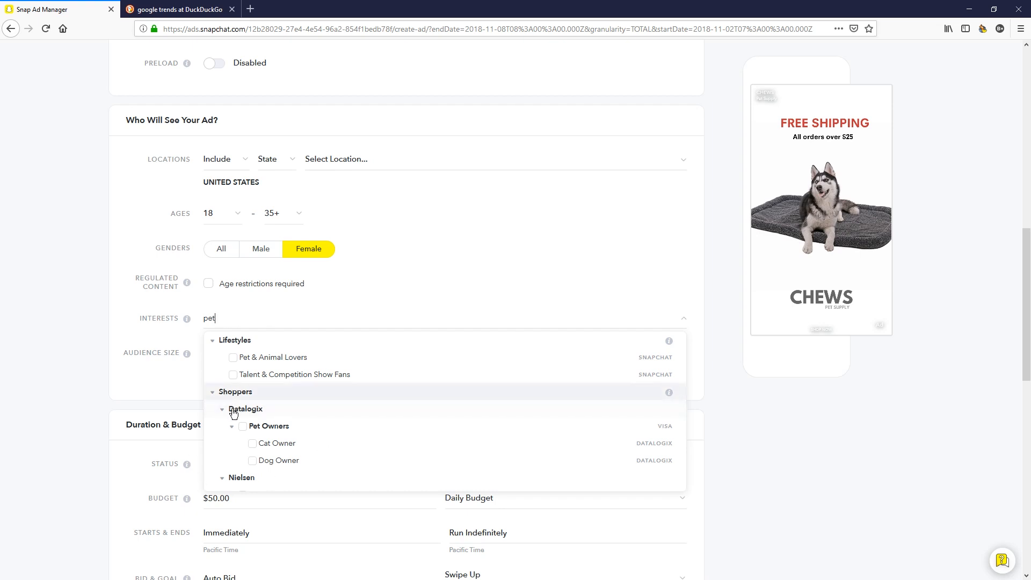
{"action": "left_click", "coordinate": [260, 461]}
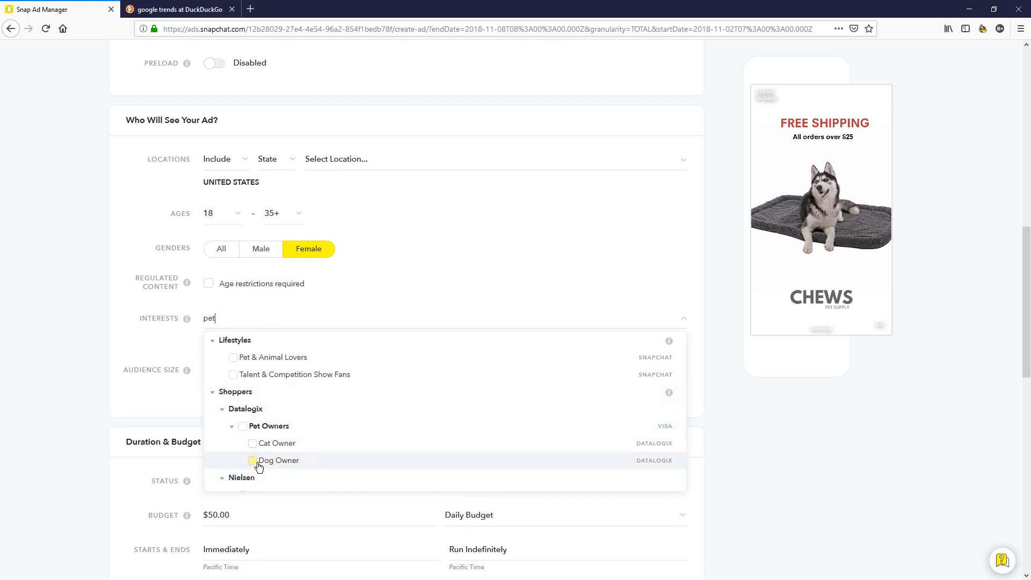
{"action": "left_click", "coordinate": [153, 360]}
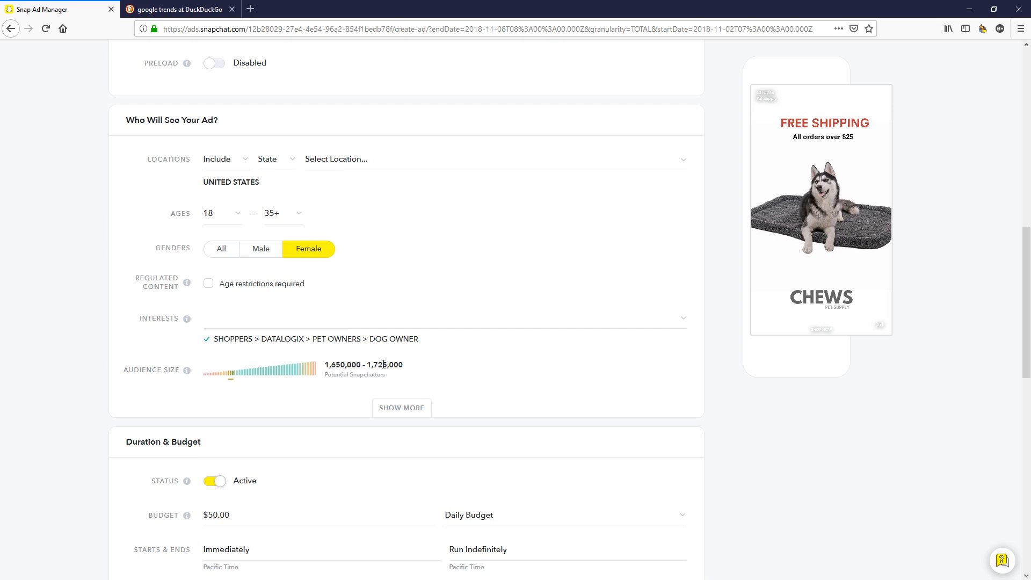
Expand the additional audience targeting options and look through the available device makes
{"action": "scroll", "coordinate": [330, 444], "scroll_direction": "down", "scroll_amount": 4}
{"action": "left_click", "coordinate": [411, 191]}
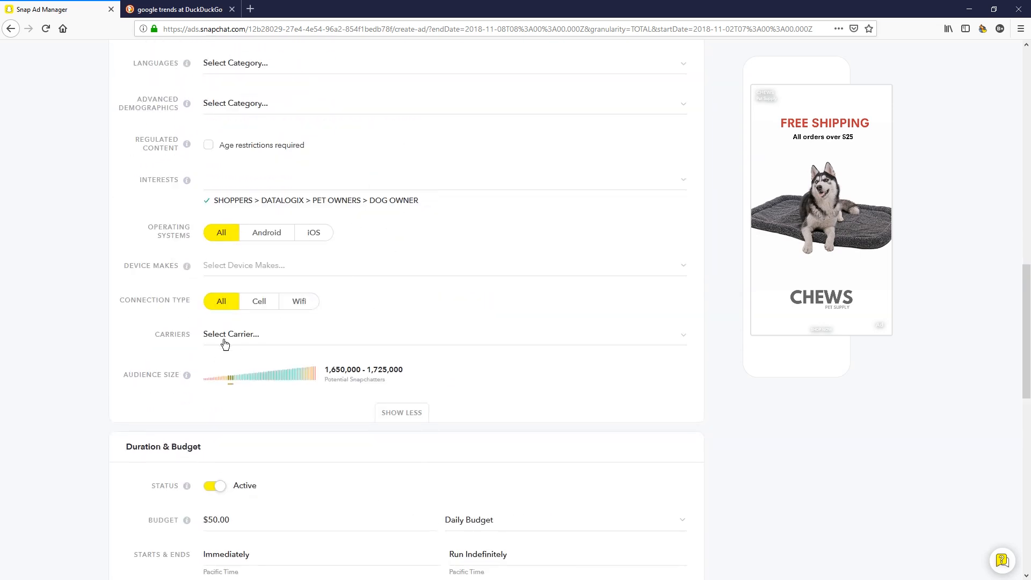
{"action": "scroll", "coordinate": [241, 331], "scroll_direction": "up", "scroll_amount": 1}
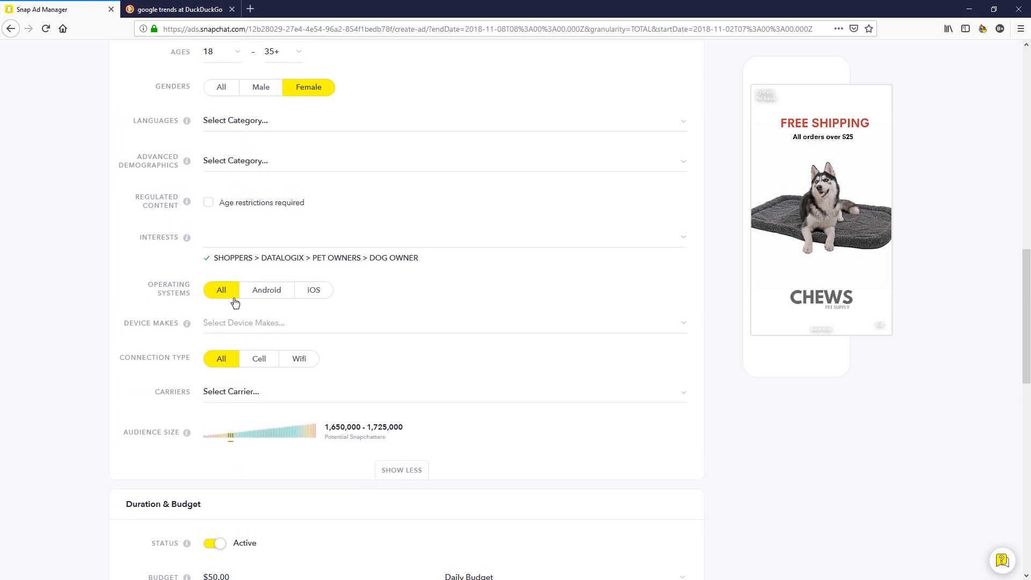
{"action": "scroll", "coordinate": [263, 322], "scroll_direction": "up", "scroll_amount": 1}
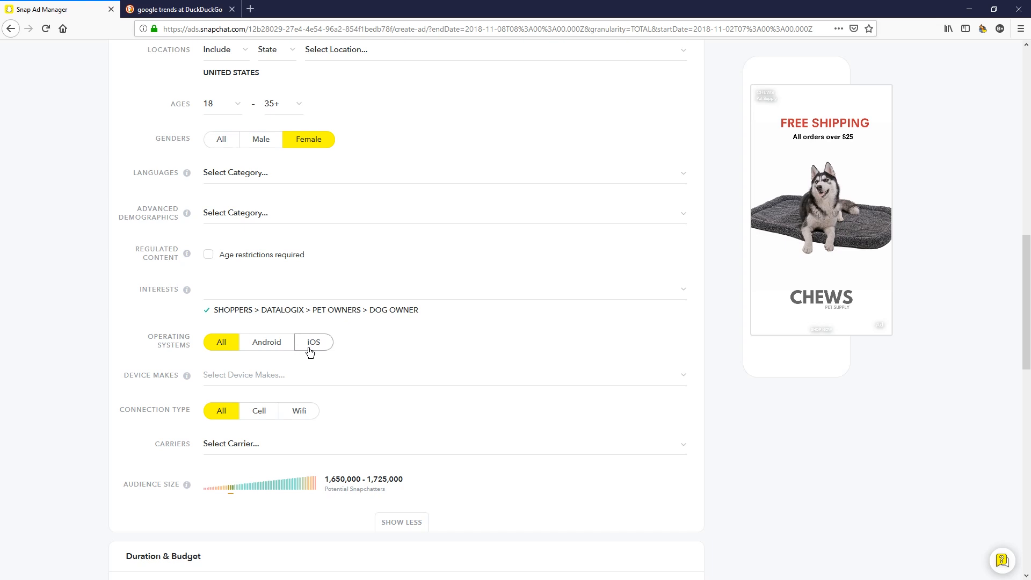
{"action": "left_click", "coordinate": [236, 376]}
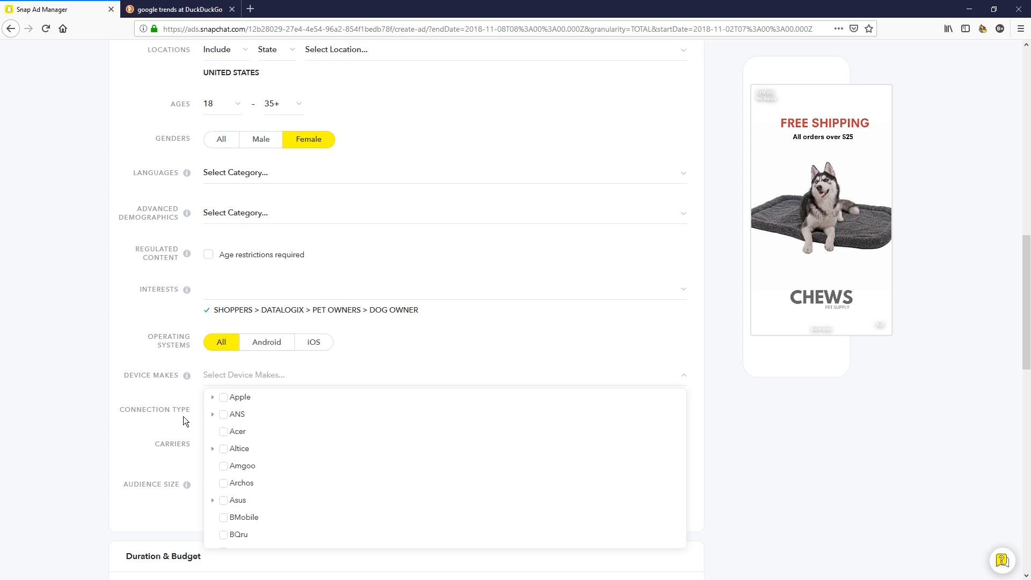
{"action": "left_click", "coordinate": [171, 395]}
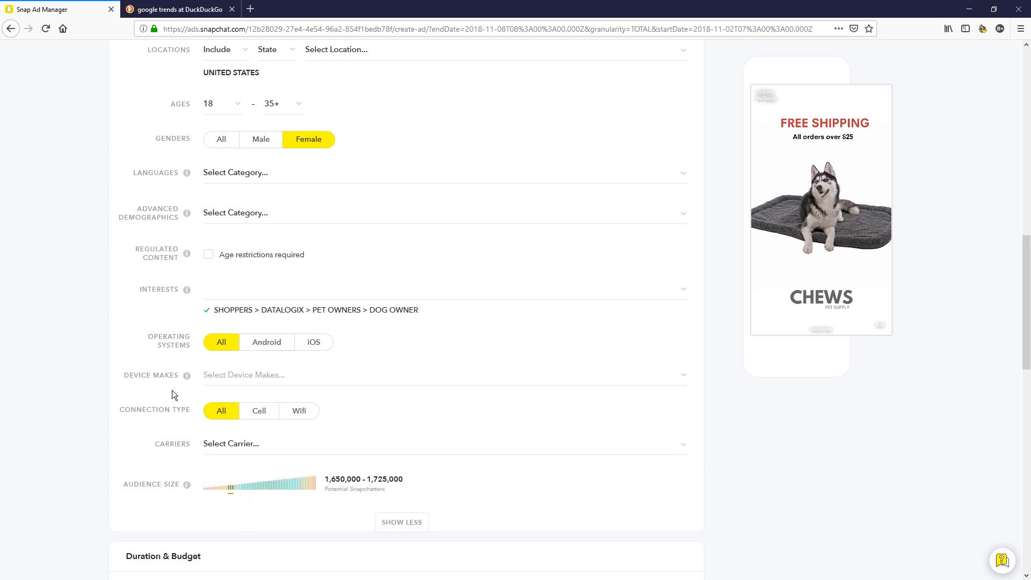
Try the Wifi connection type, return it to All, and look through the available carriers
{"action": "left_click", "coordinate": [309, 417]}
{"action": "left_click", "coordinate": [220, 414]}
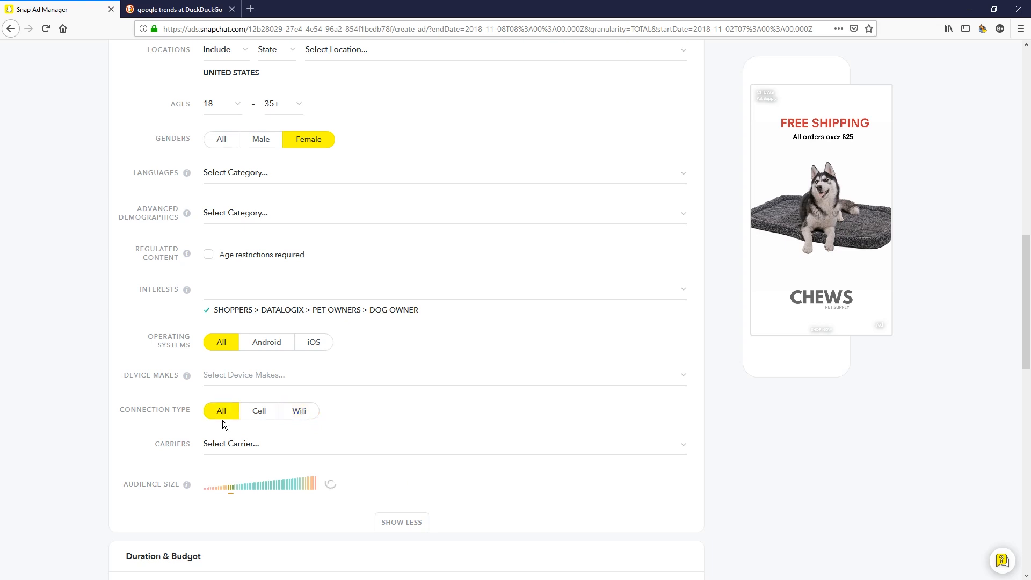
{"action": "scroll", "coordinate": [223, 376], "scroll_direction": "down", "scroll_amount": 1}
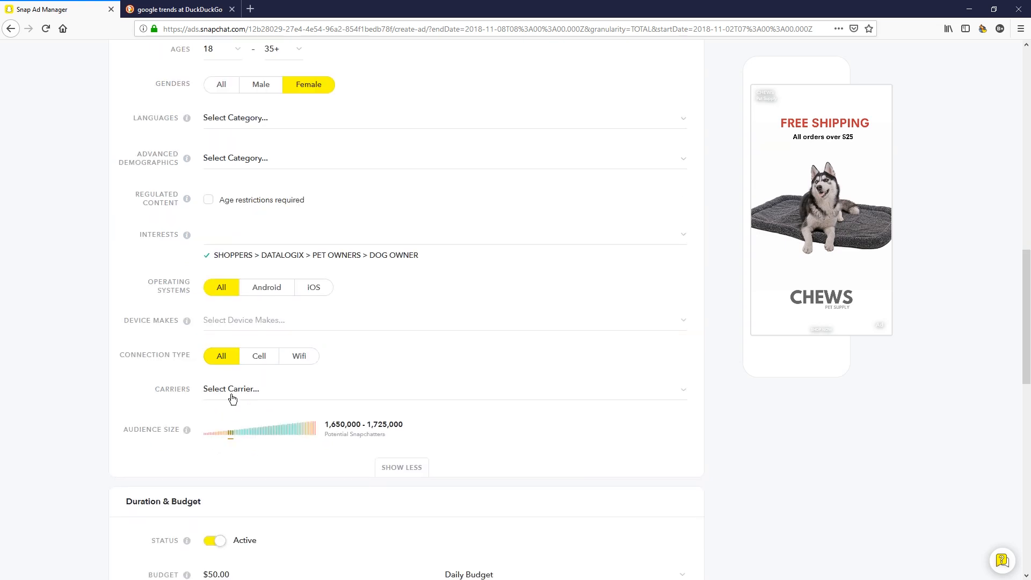
{"action": "left_click", "coordinate": [230, 390]}
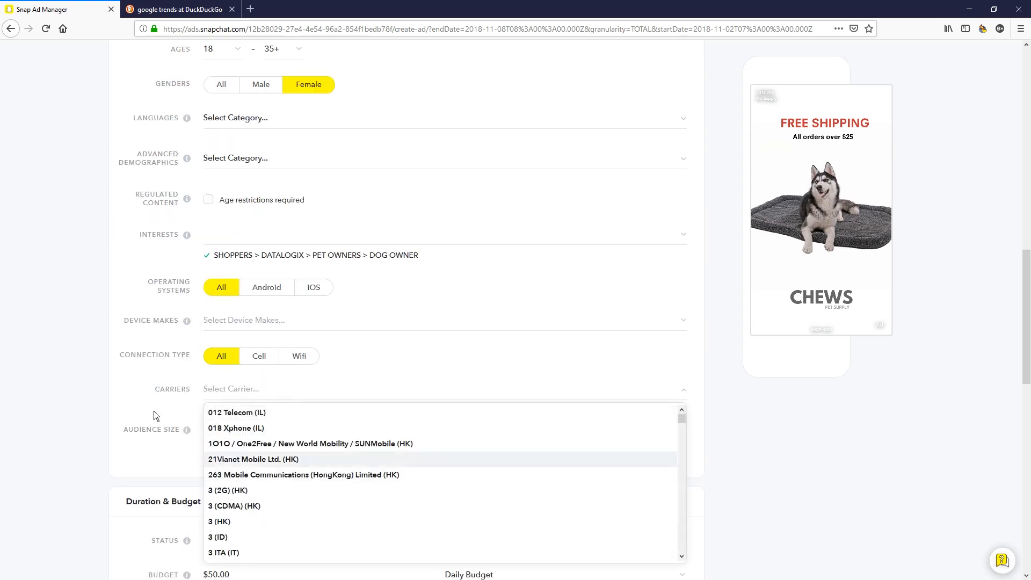
{"action": "left_click", "coordinate": [141, 386]}
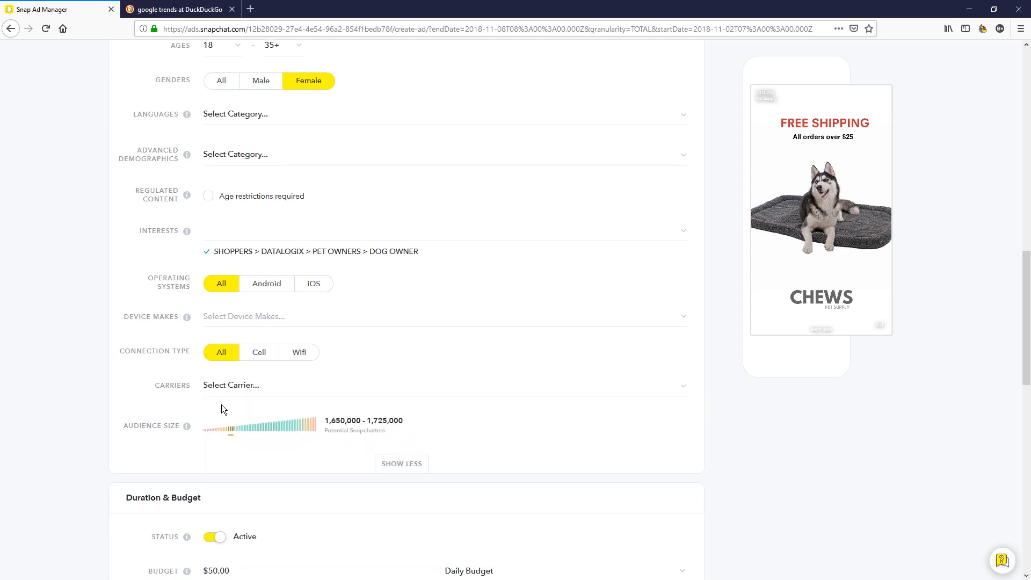
Set the ad's end date to November 8, 2018
{"action": "scroll", "coordinate": [301, 365], "scroll_direction": "down", "scroll_amount": 4}
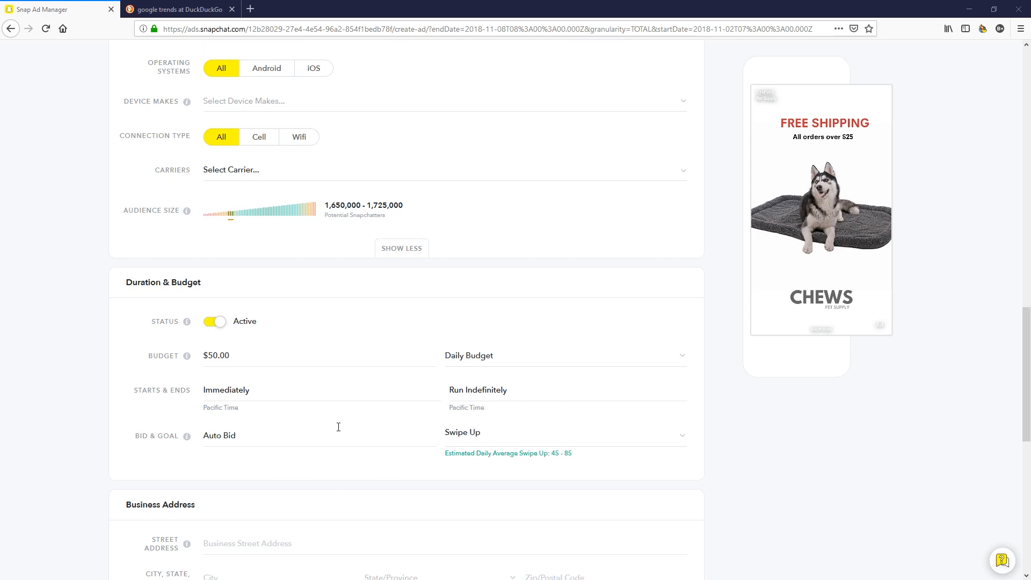
{"action": "left_click", "coordinate": [472, 397]}
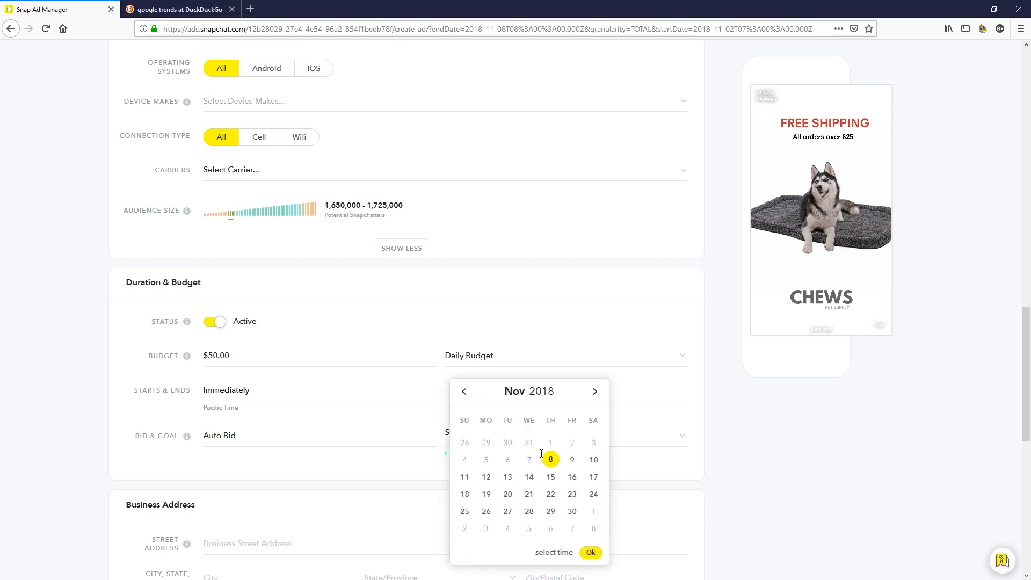
{"action": "left_click", "coordinate": [572, 459]}
{"action": "left_click", "coordinate": [550, 459]}
{"action": "left_click", "coordinate": [590, 552]}
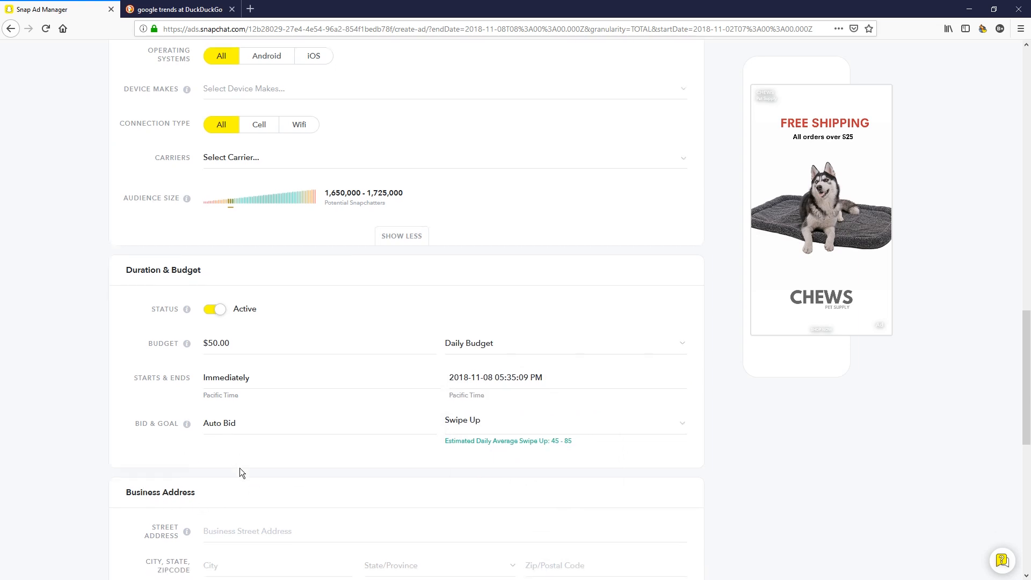
Review the budget, schedule and bid settings, including the estimated daily average swipe-ups
{"action": "scroll", "coordinate": [293, 311], "scroll_direction": "down", "scroll_amount": 2}
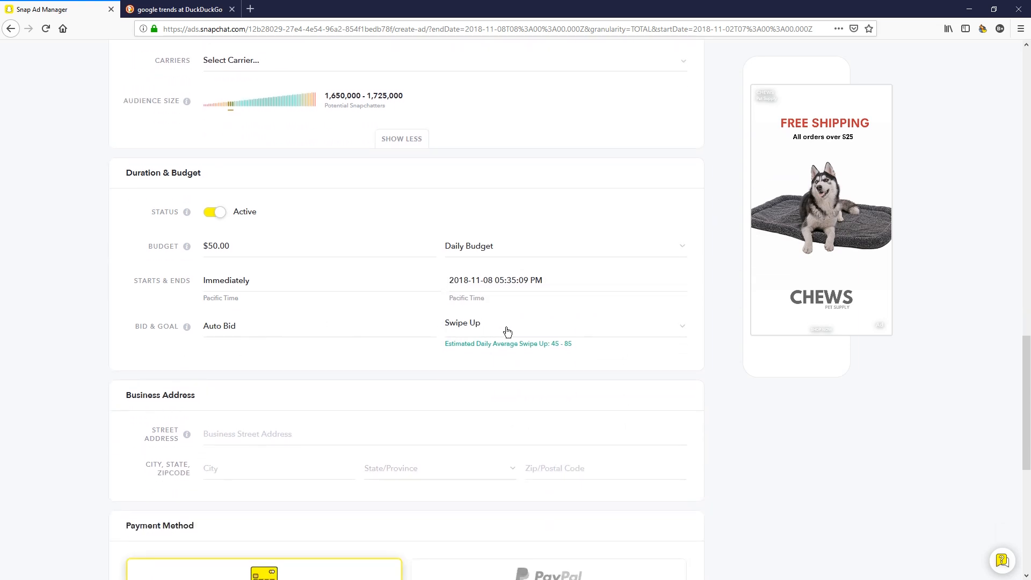
{"action": "scroll", "coordinate": [485, 460], "scroll_direction": "down", "scroll_amount": 2}
{"action": "scroll", "coordinate": [537, 333], "scroll_direction": "up", "scroll_amount": 4}
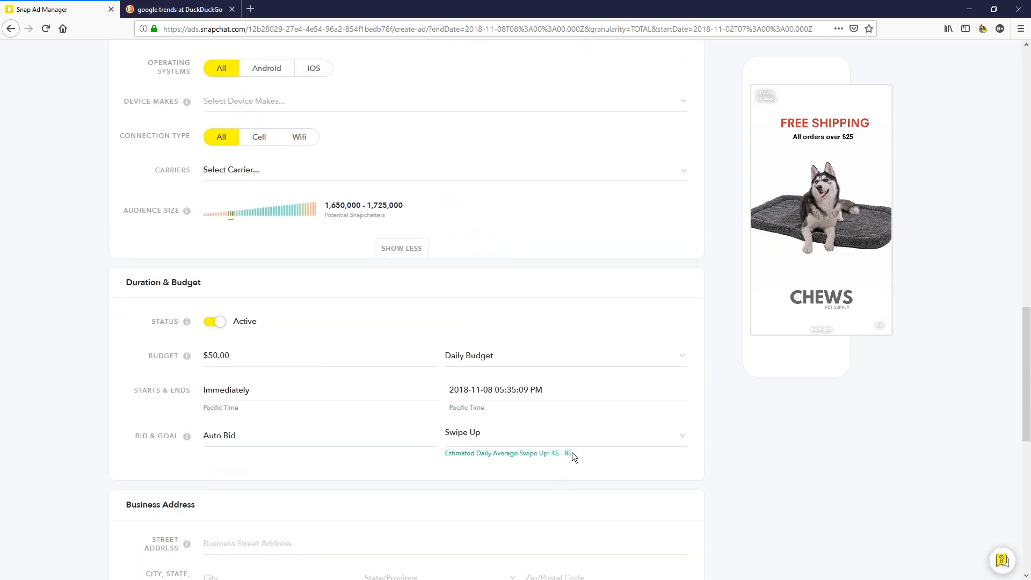
{"action": "scroll", "coordinate": [575, 455], "scroll_direction": "down", "scroll_amount": 2}
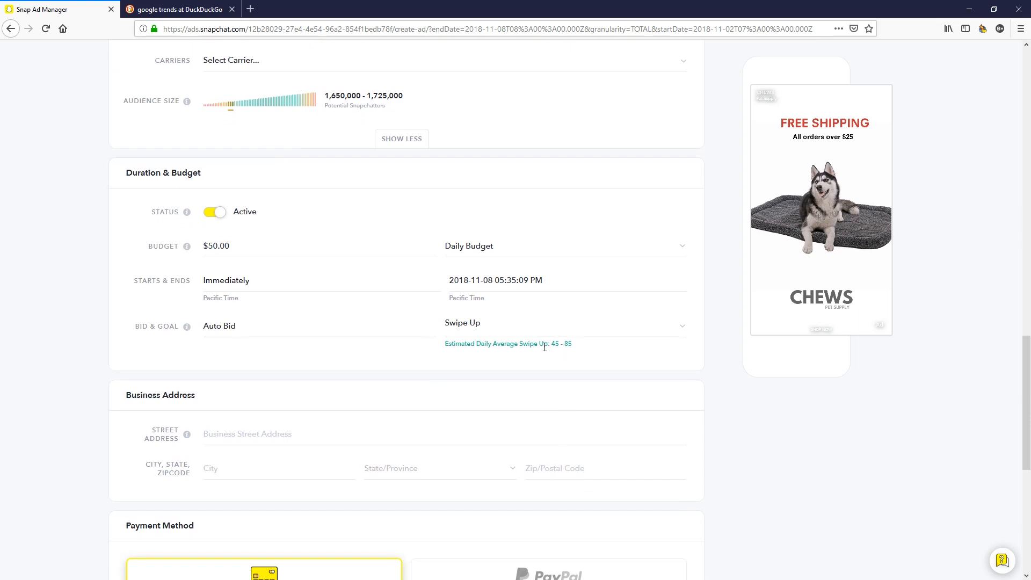
{"action": "left_click_drag", "start_coordinate": [550, 344], "coordinate": [574, 345]}
{"action": "scroll", "coordinate": [563, 379], "scroll_direction": "down", "scroll_amount": 1}
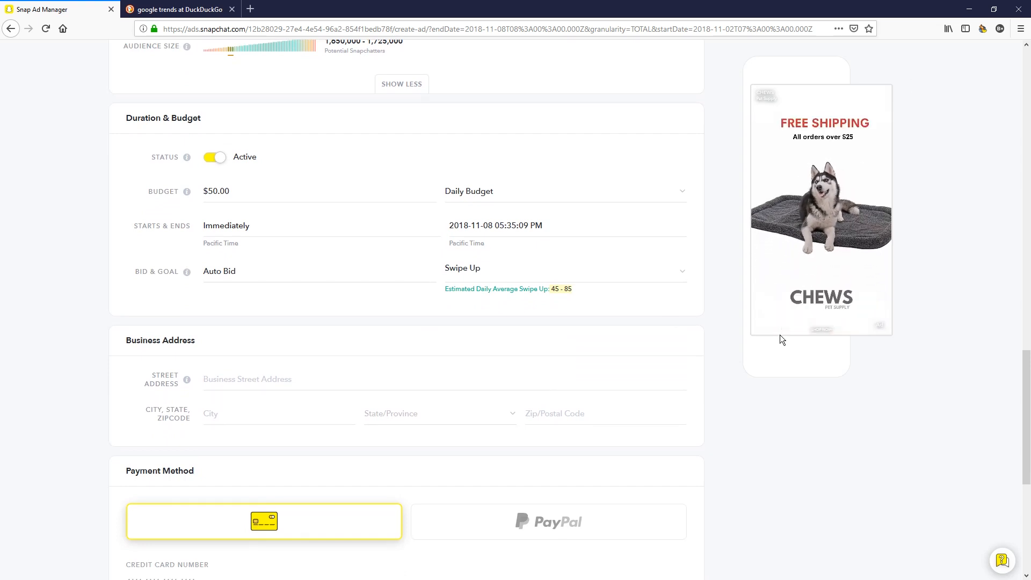
Look over the required business address fields and the credit card details under the payment method
{"action": "scroll", "coordinate": [345, 417], "scroll_direction": "down", "scroll_amount": 1}
{"action": "left_click", "coordinate": [247, 324]}
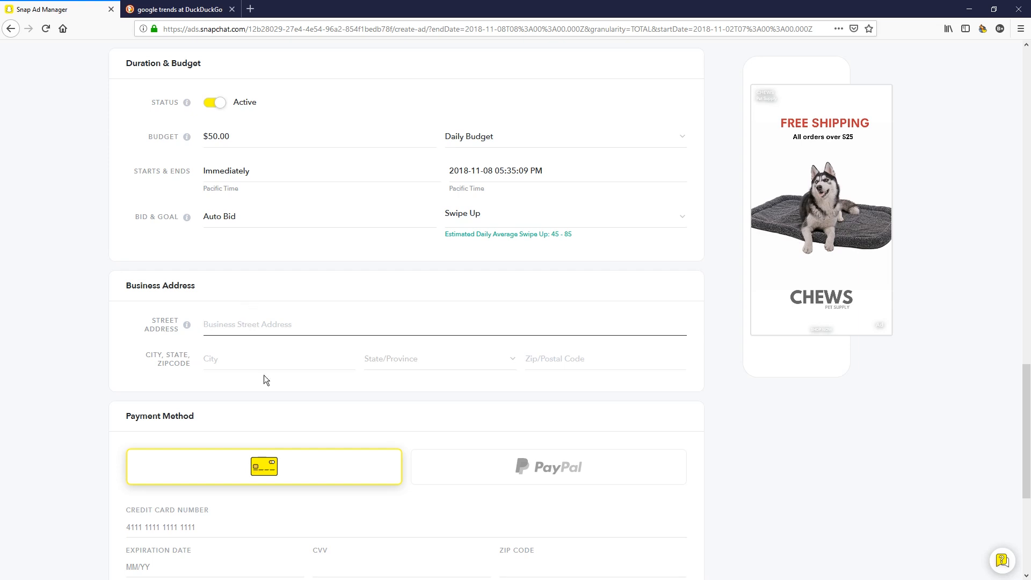
{"action": "scroll", "coordinate": [255, 350], "scroll_direction": "down", "scroll_amount": 3}
{"action": "left_click", "coordinate": [164, 363]}
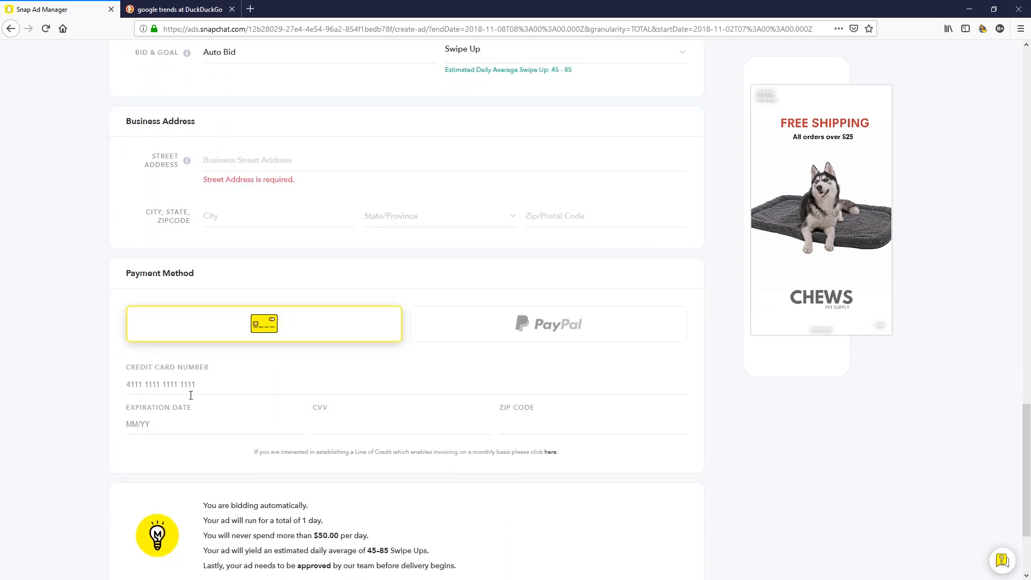
Compare the PayPal and credit card payment methods, leaving credit card selected
{"action": "left_click", "coordinate": [559, 329]}
{"action": "left_click", "coordinate": [290, 322]}
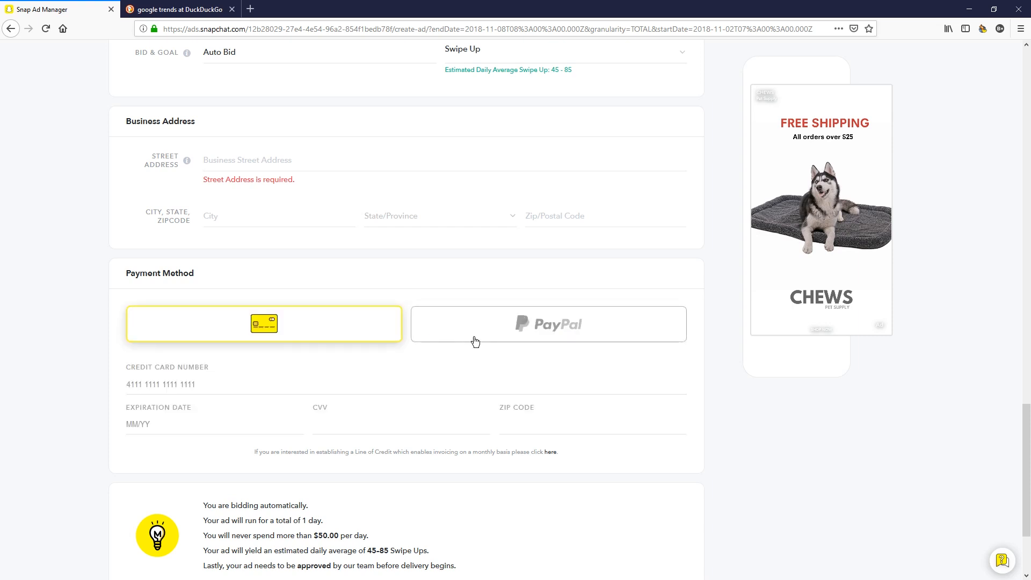
{"action": "left_click", "coordinate": [497, 322]}
{"action": "left_click", "coordinate": [306, 333]}
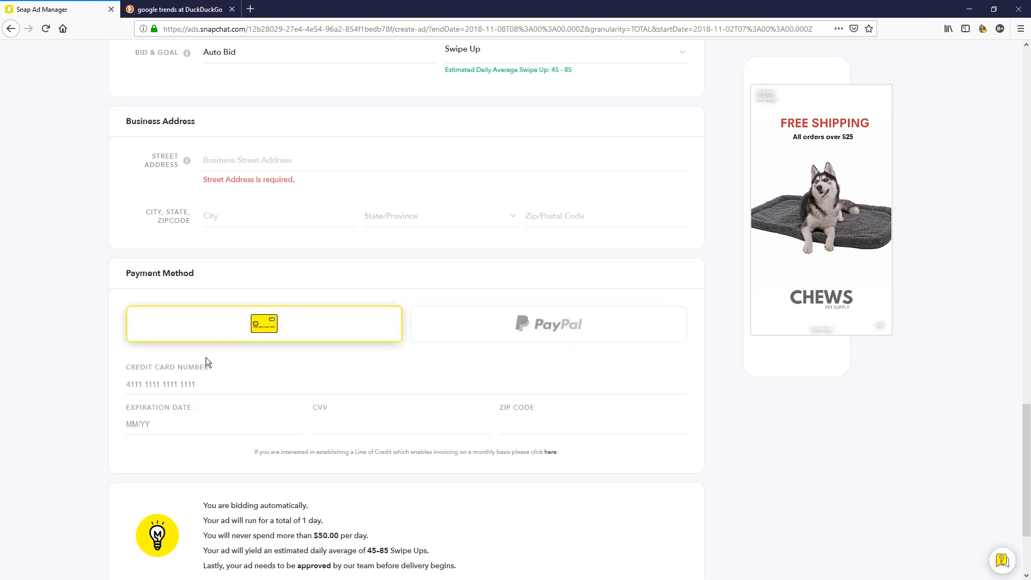
Review the ad's delivery summary, leave the ad creation form and open the Manage Ads page
{"action": "scroll", "coordinate": [245, 398], "scroll_direction": "down", "scroll_amount": 3}
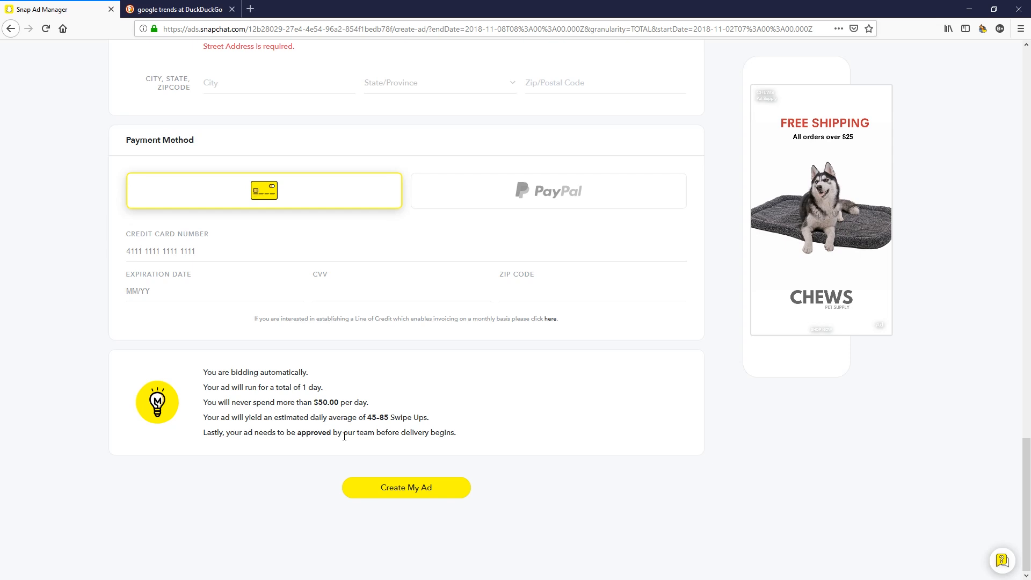
{"action": "left_click", "coordinate": [441, 503]}
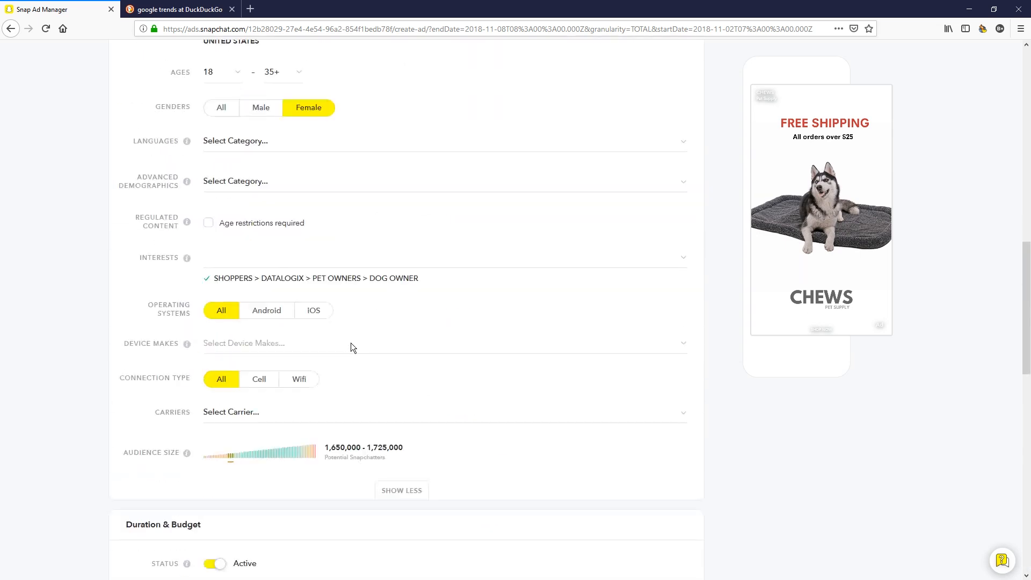
{"action": "scroll", "coordinate": [290, 243], "scroll_direction": "up", "scroll_amount": 4}
{"action": "left_click", "coordinate": [69, 64]}
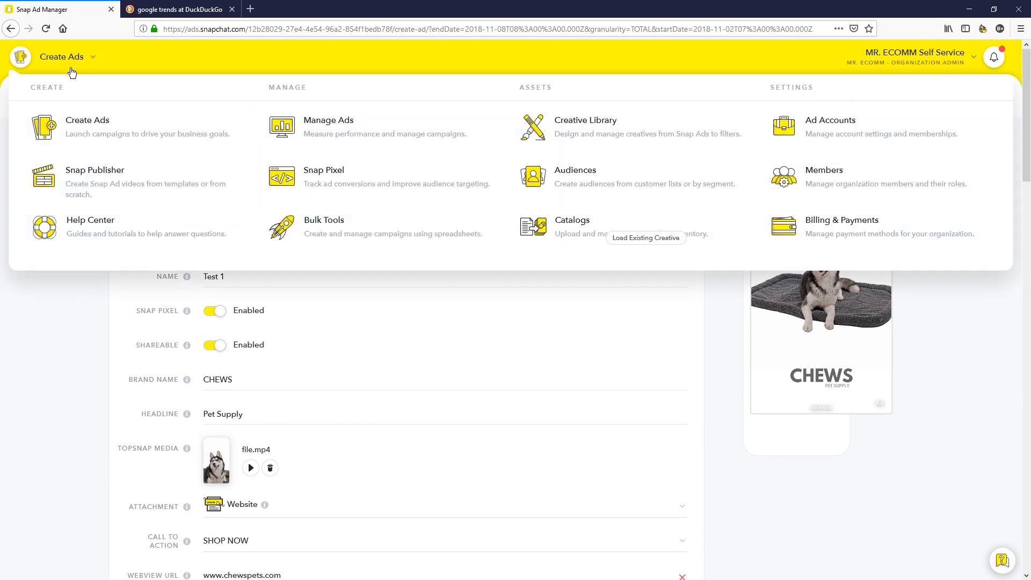
{"action": "left_click", "coordinate": [328, 125]}
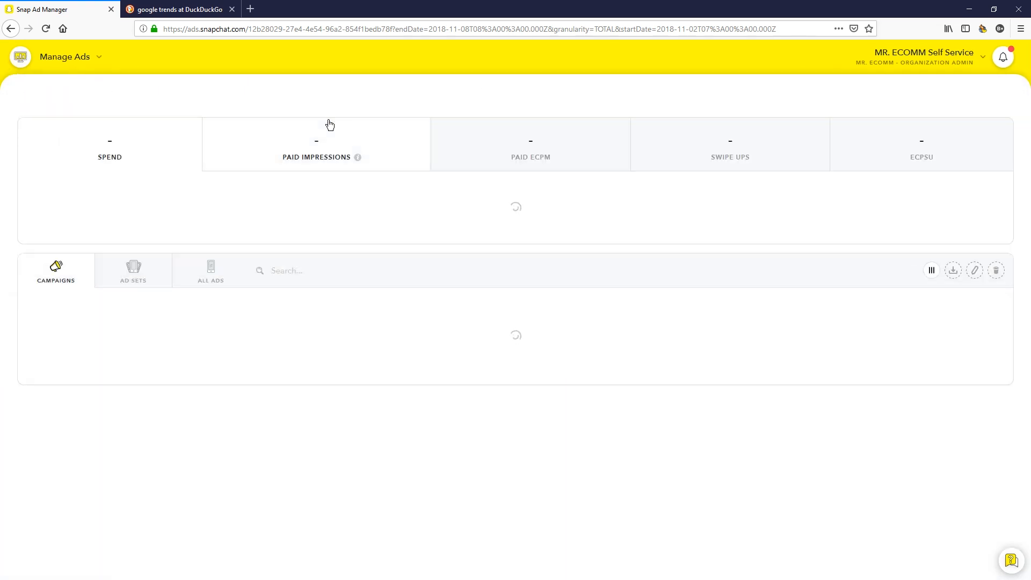